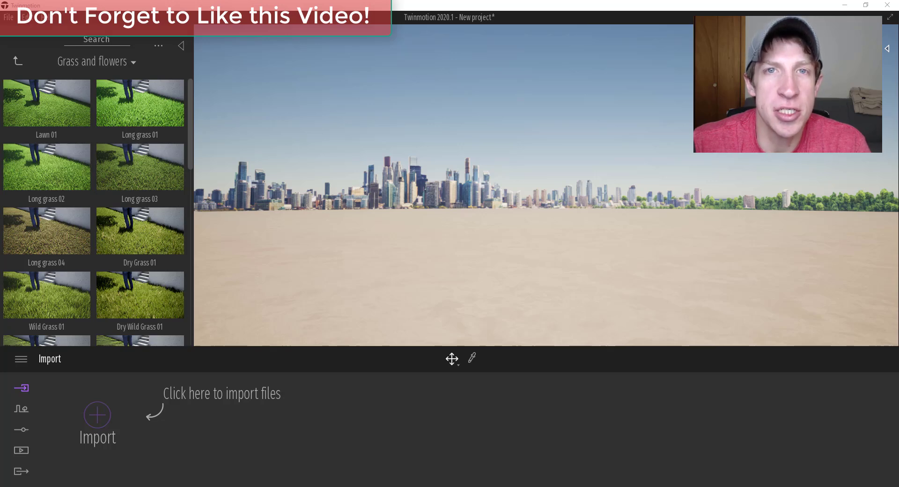
Choose the Motor Museum SketchUp model from the Model folder as the geometry to import
right_click_drag(520, 247, 519, 247)
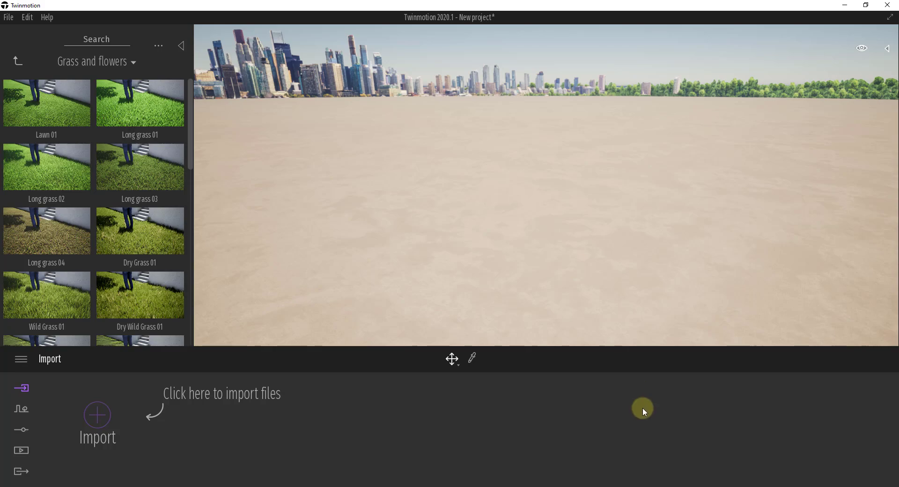
left_click(618, 486)
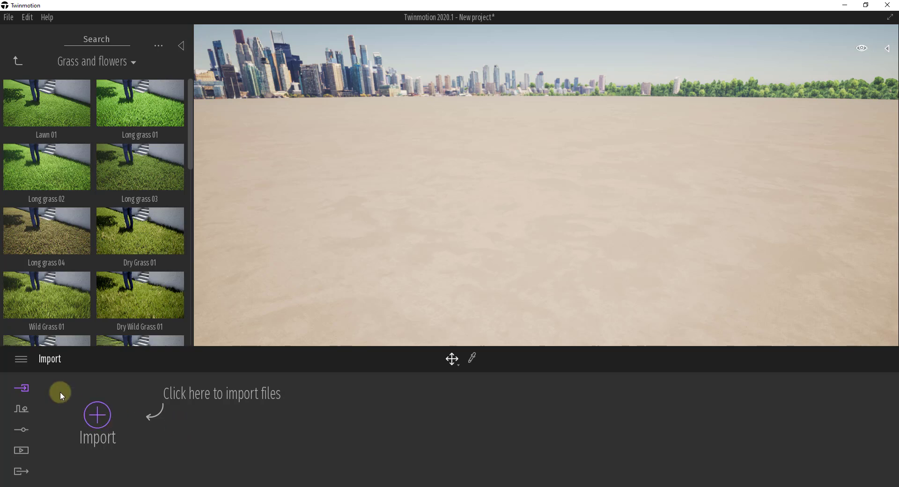
left_click(97, 417)
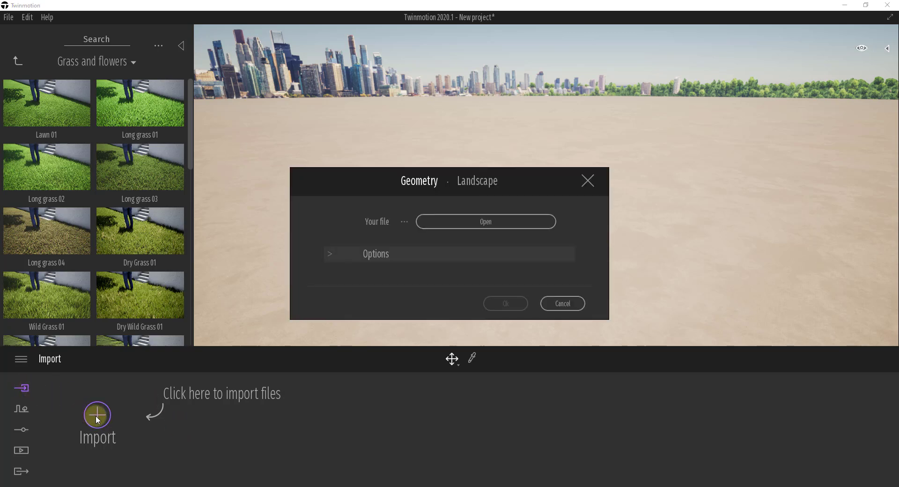
left_click(455, 222)
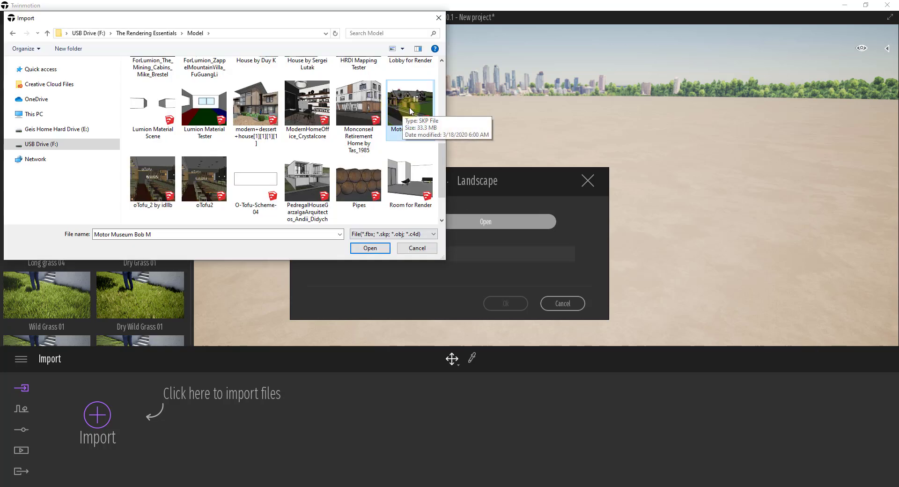
double_click(411, 111)
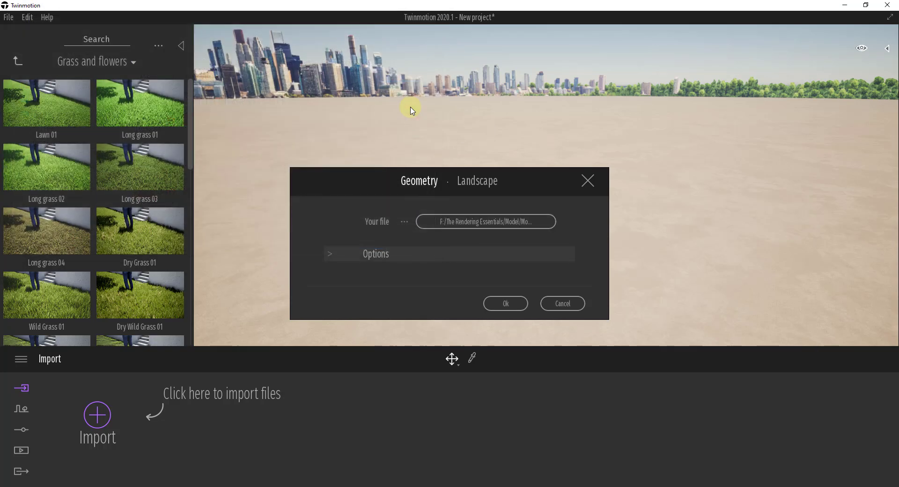
Import the model with Collapse set to Keep hierarchy and Fix UV/Texture enabled
left_click(378, 253)
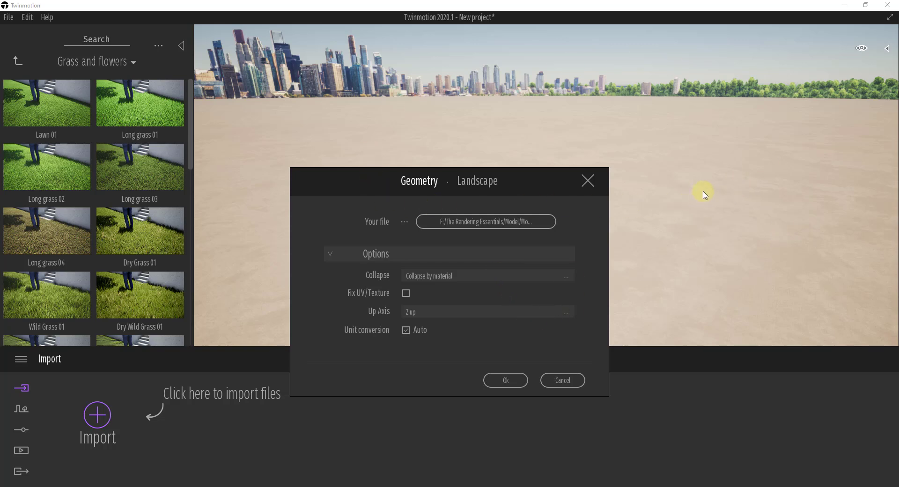
left_click(434, 276)
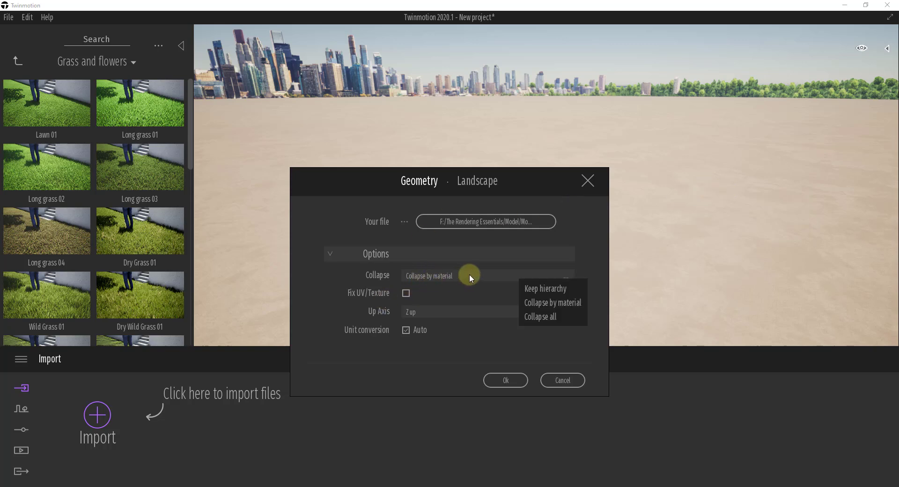
left_click(536, 287)
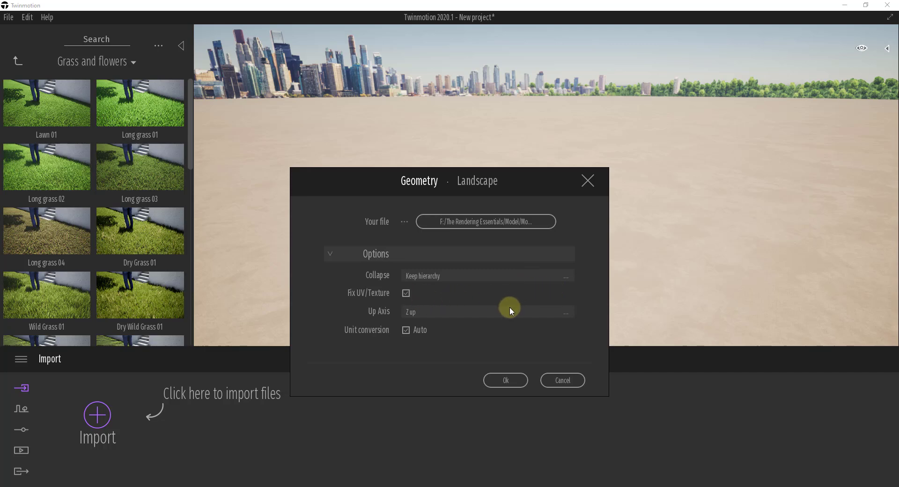
left_click(512, 379)
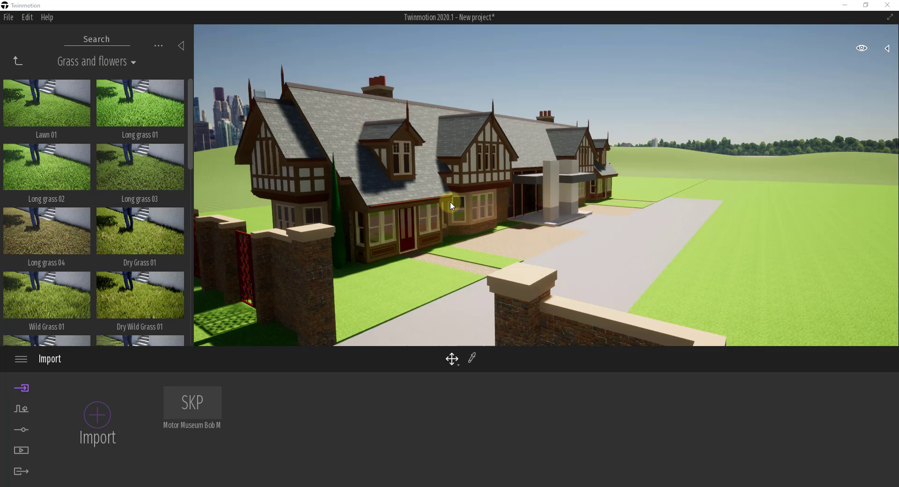
Save the project under the Motor Museum name
scroll(610, 275, "up", 5)
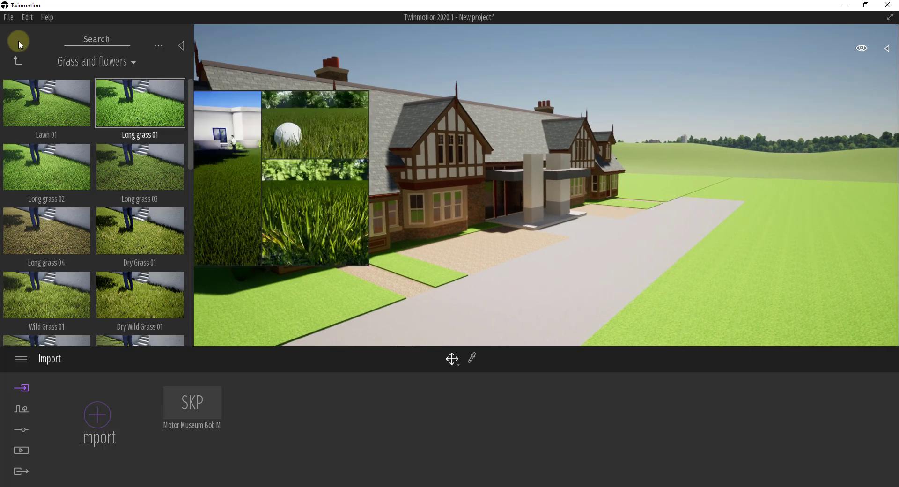
left_click(8, 17)
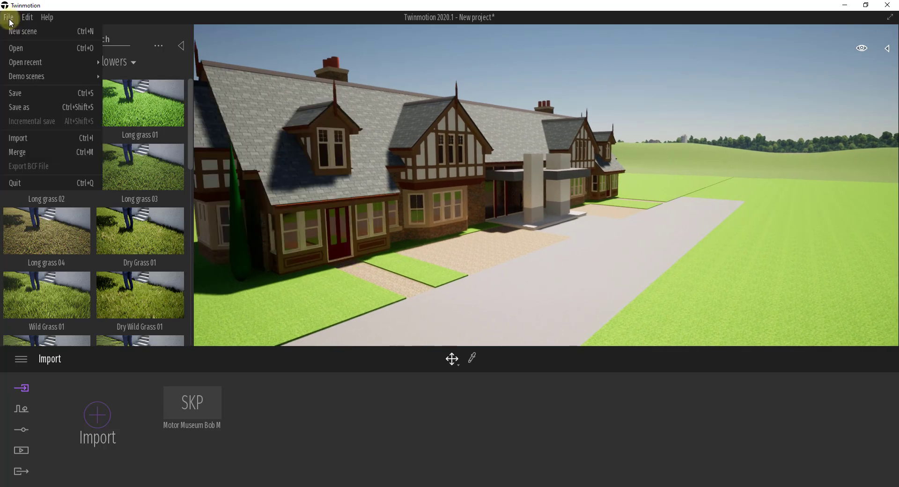
left_click(26, 96)
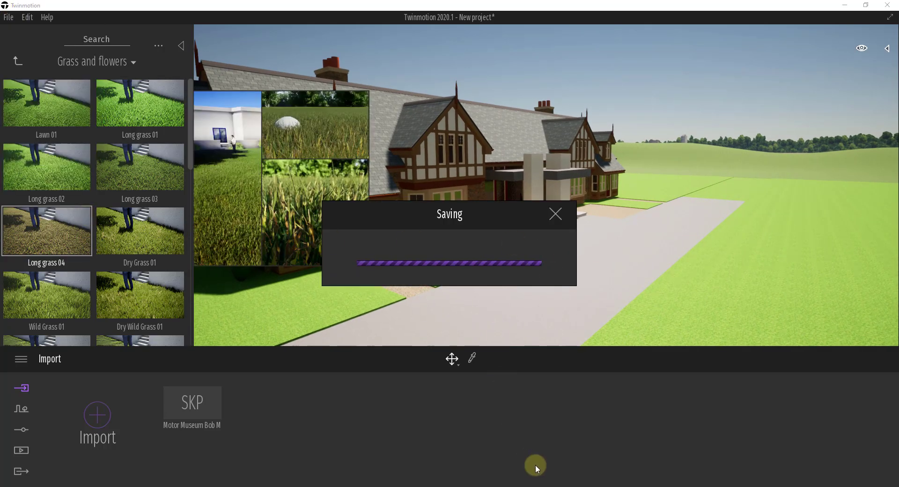
mouse_move(622, 486)
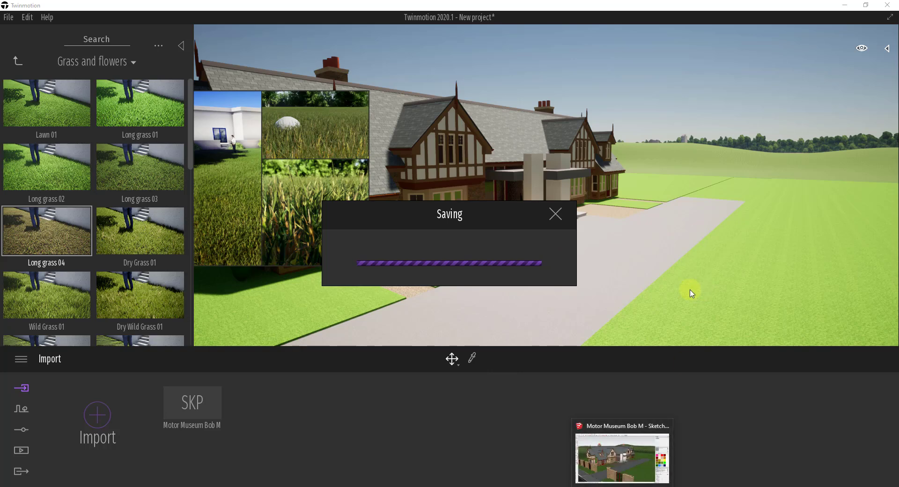
Open the Vegetation Paint tool and add the Sweet Birch tree to its painting list
middle_click_drag(652, 242, 651, 243, "shift")
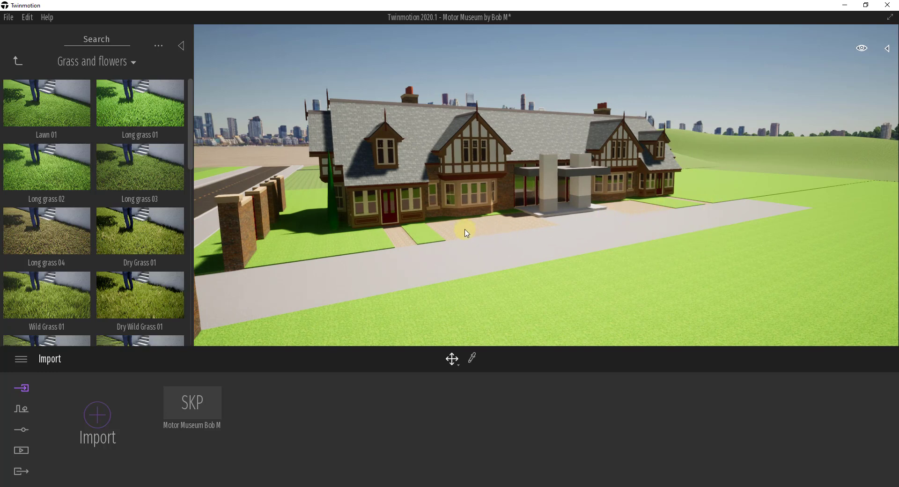
key("Right")
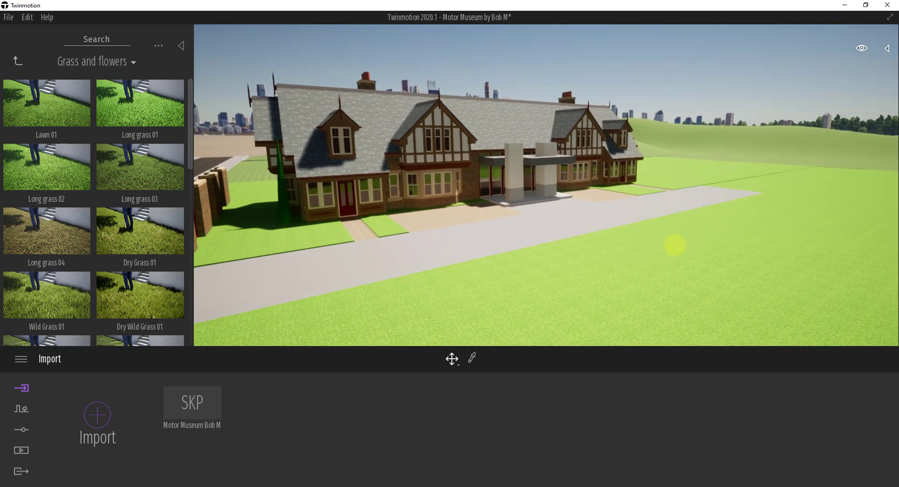
right_click_drag(666, 245, 674, 248)
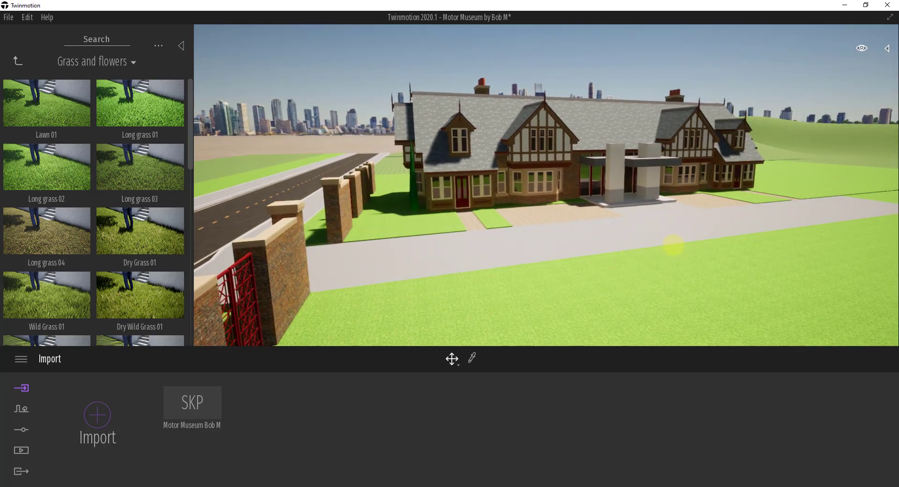
left_click(21, 409)
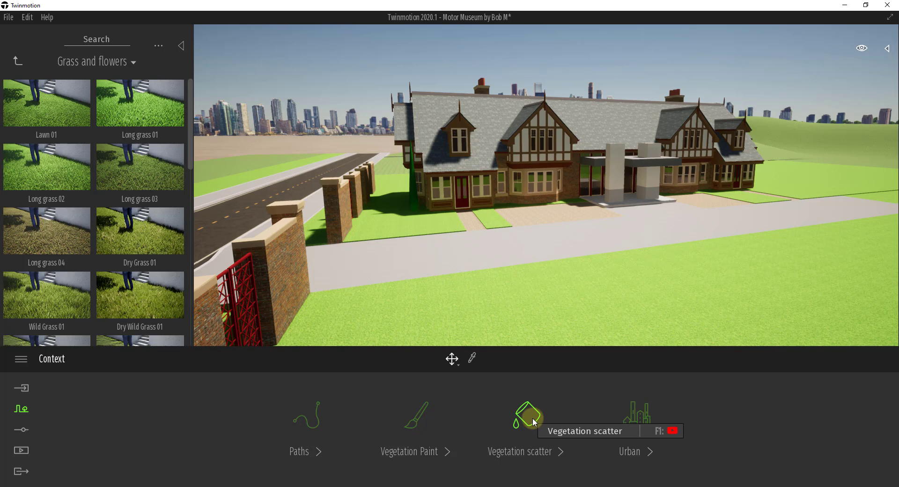
left_click(417, 424)
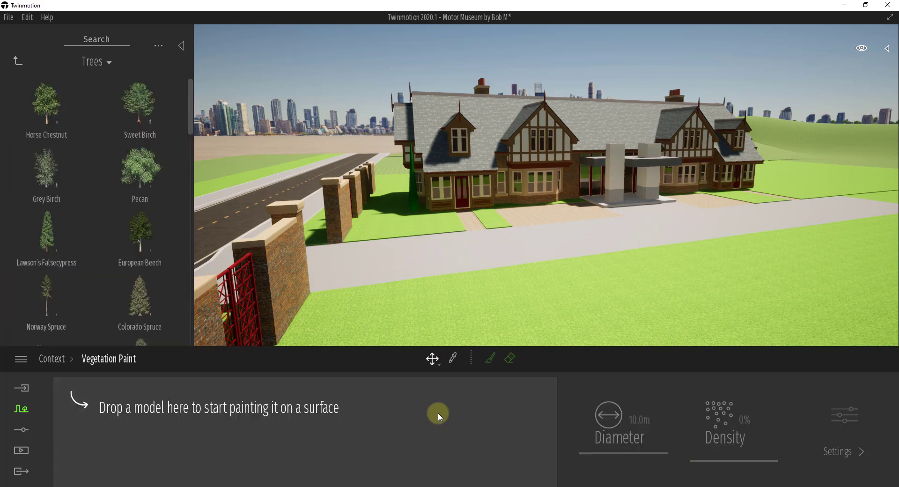
left_click(135, 119)
right_click_drag(543, 281, 442, 295)
left_click_drag(133, 90, 234, 399)
Paint Sweet Birch trees across the lawn beyond the driveway with the 10.0 m brush
mouse_move(668, 209)
left_mouse_down()
mouse_move(774, 246)
mouse_move(730, 281)
mouse_move(670, 197)
mouse_move(742, 240)
left_mouse_up()
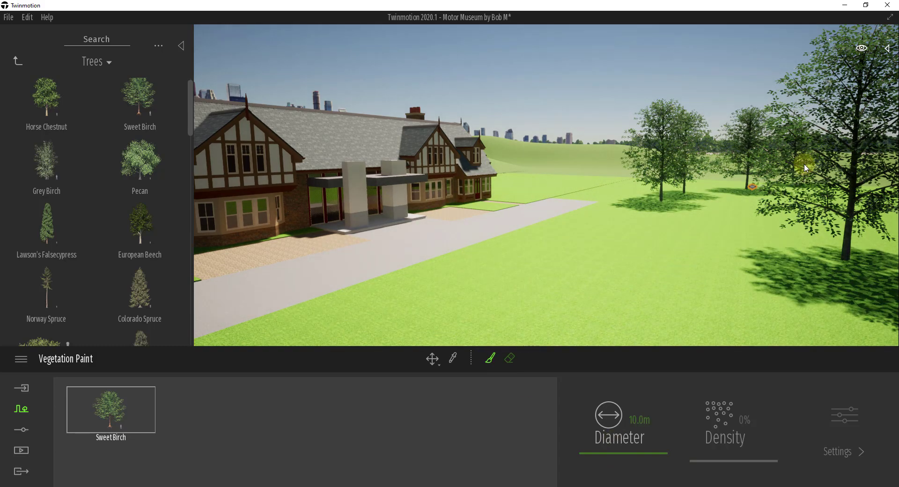
left_click(568, 190)
left_click(566, 191)
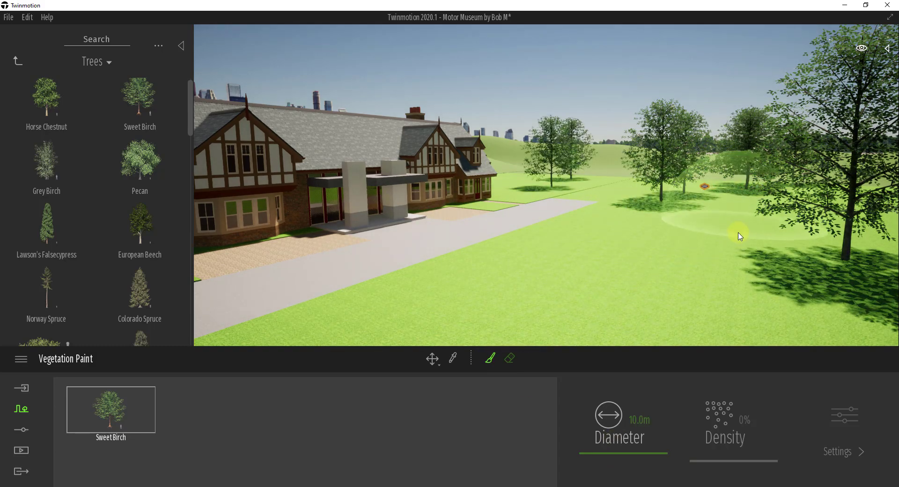
Erase all the painted Sweet Birch trees from the lawn
mouse_move(724, 266)
right_mouse_down()
mouse_move(735, 271)
mouse_move(724, 285)
mouse_move(724, 259)
right_mouse_up()
key("e")
key("s")
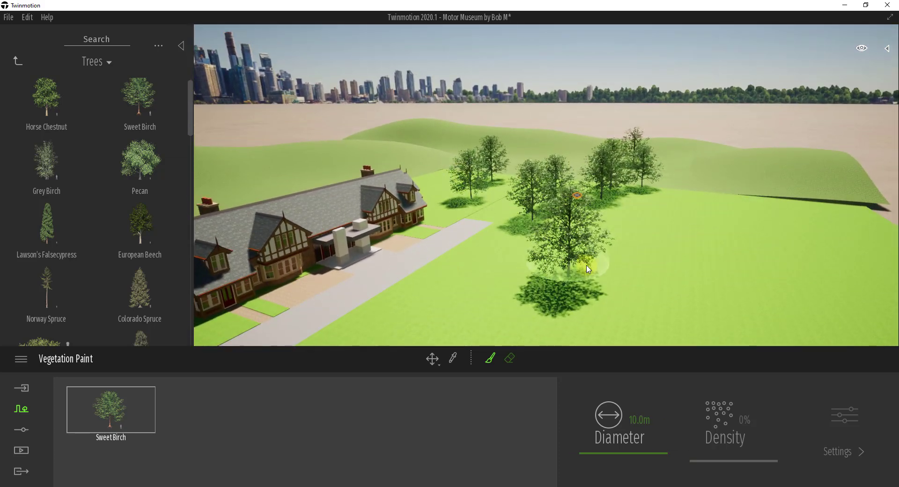
left_click(509, 358)
mouse_move(466, 199)
left_mouse_down()
mouse_move(498, 178)
mouse_move(566, 305)
mouse_move(612, 191)
mouse_move(637, 168)
mouse_move(651, 238)
left_mouse_up()
mouse_move(650, 238)
right_mouse_down()
mouse_move(588, 257)
mouse_move(550, 251)
mouse_move(648, 245)
mouse_move(545, 254)
right_mouse_up()
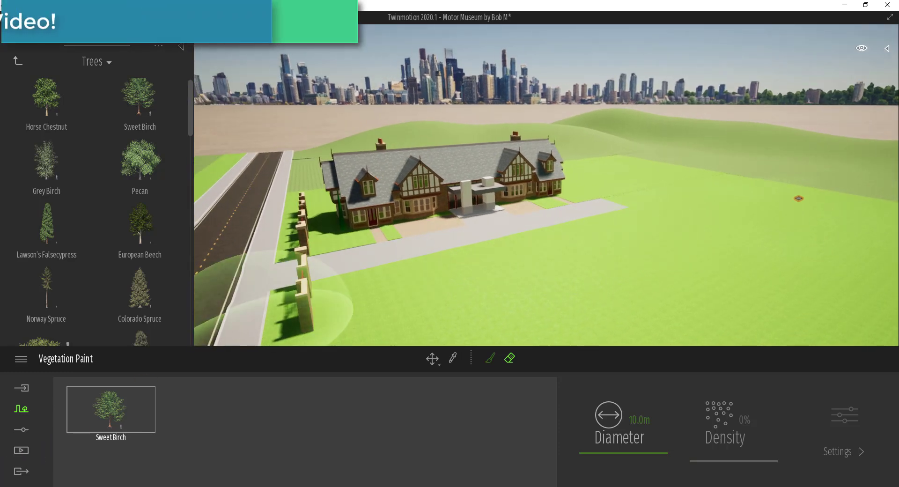
Switch to the Vegetation scatter tool and bring up the Trees category of the library
left_click(21, 408)
left_click(529, 424)
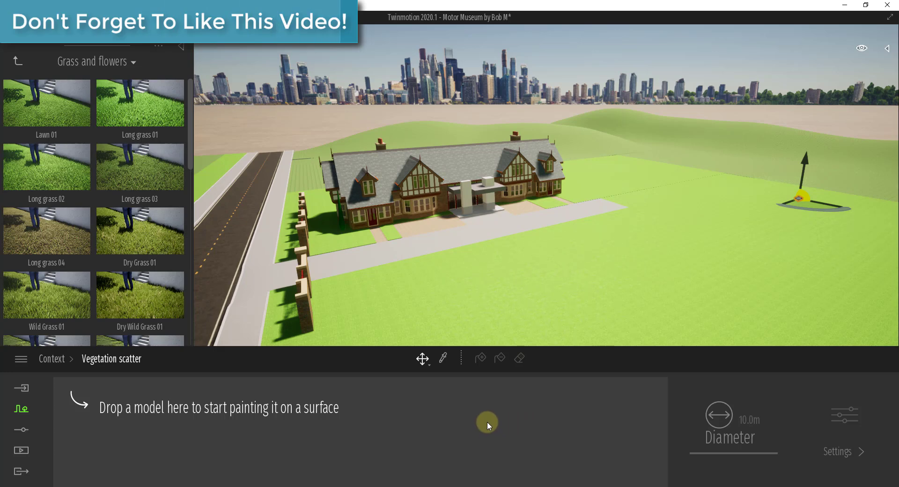
mouse_move(146, 123)
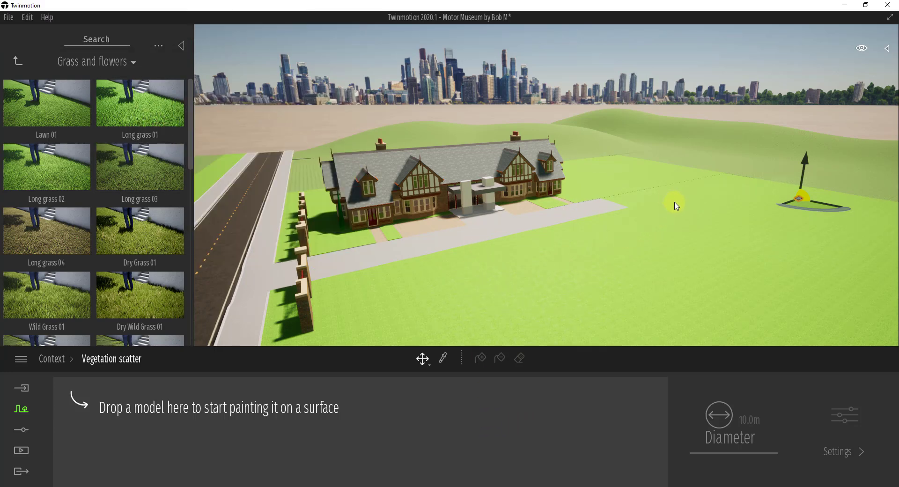
left_click(18, 62)
left_click(137, 105)
mouse_move(136, 103)
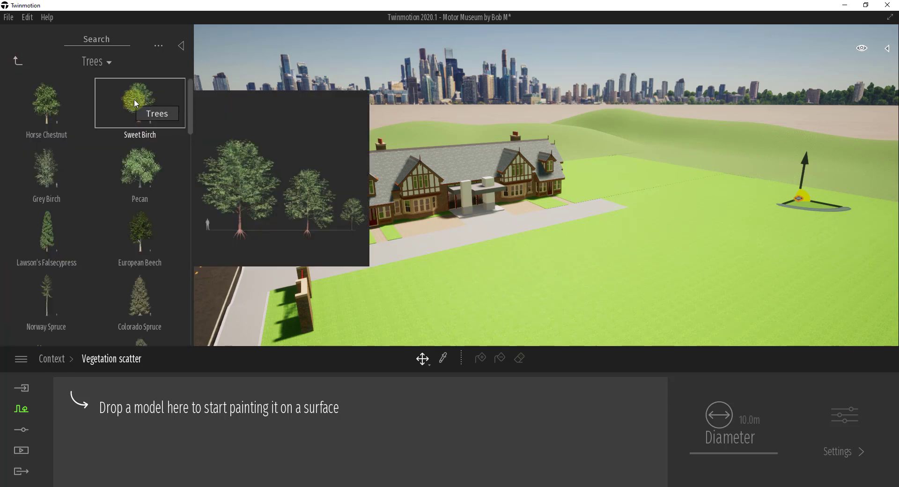
Add the Sweet Birch, Pecan and Grey Birch trees to the Vegetation scatter list
key("w")
right_click_drag(538, 155, 537, 155)
key("e")
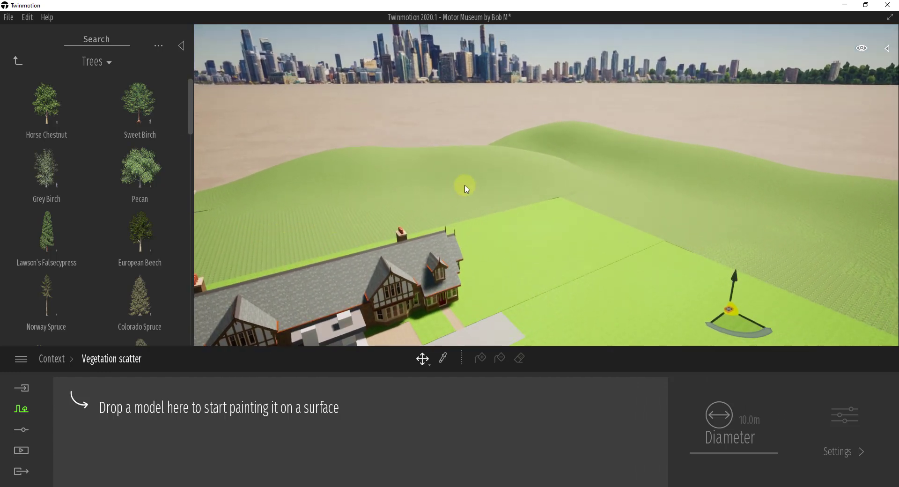
mouse_move(73, 110)
scroll(66, 97, "down", 1)
left_click_drag(123, 103, 115, 419)
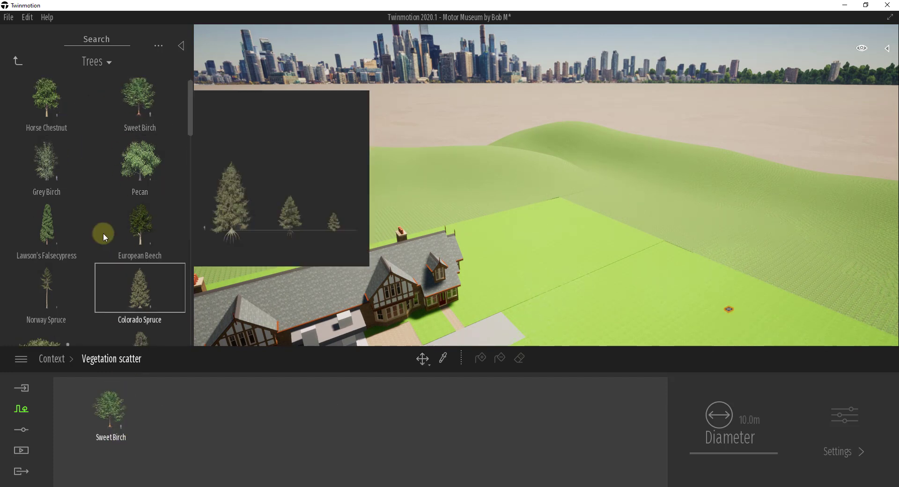
left_click_drag(140, 162, 185, 419)
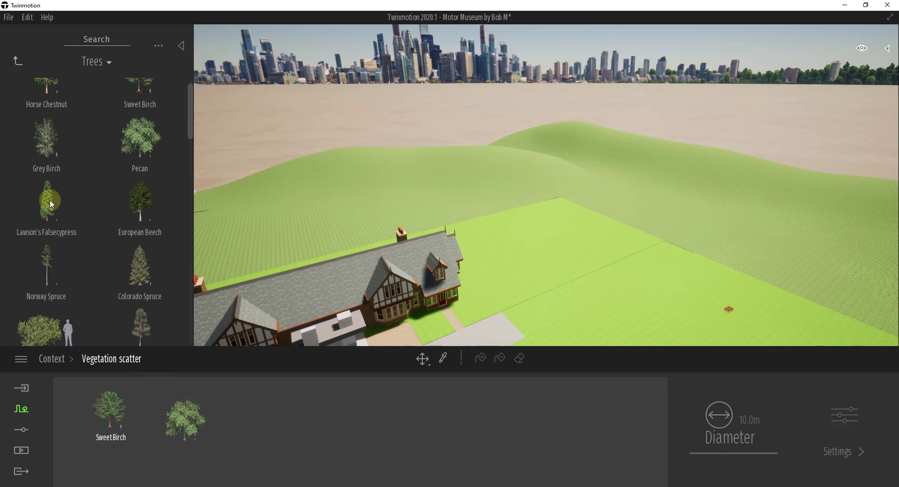
mouse_move(128, 193)
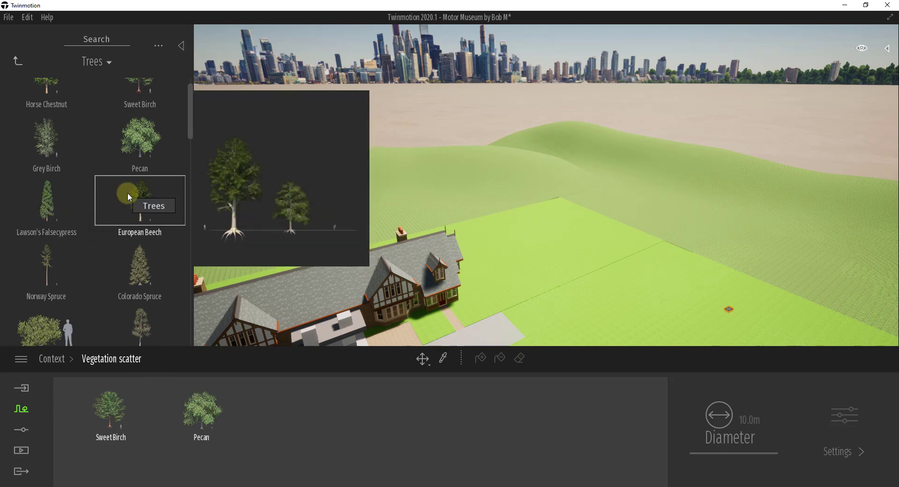
mouse_move(45, 143)
left_click_drag(45, 143, 264, 455)
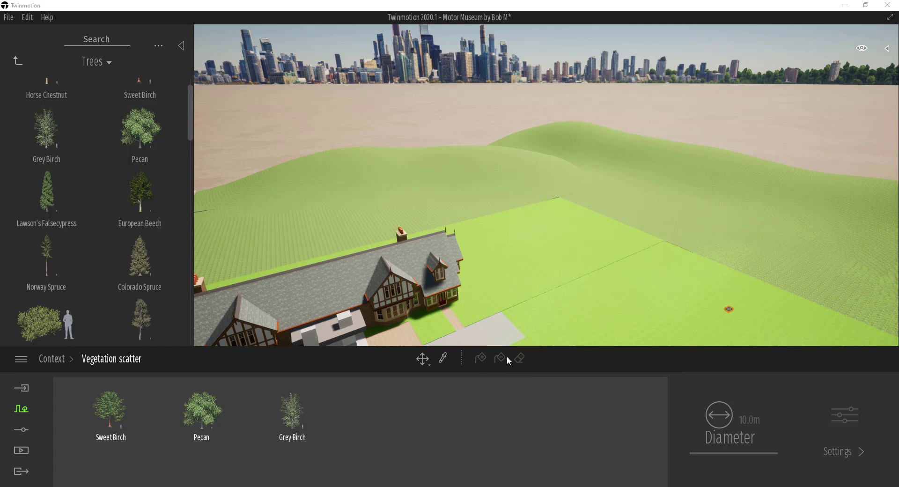
Scatter Sweet Birch trees over the hilly ground surface behind the house
left_click(102, 406)
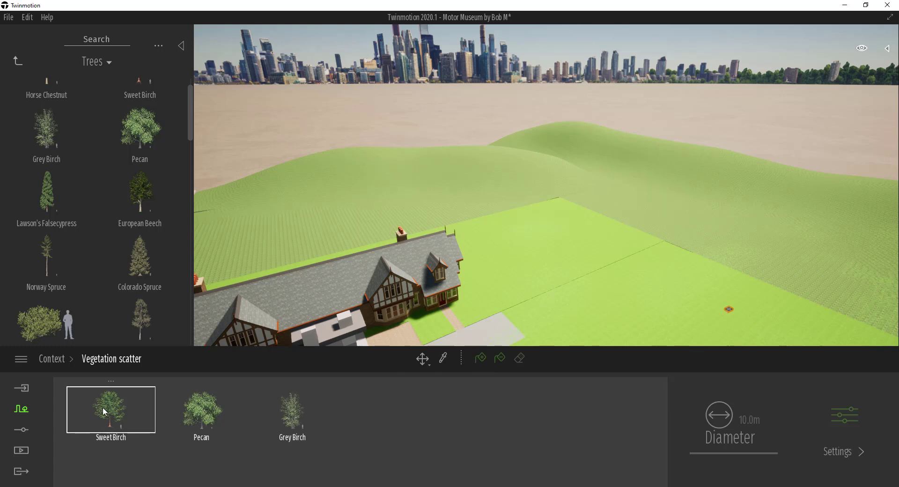
left_click(481, 361)
mouse_move(452, 186)
left_mouse_down()
mouse_move(429, 177)
mouse_move(395, 186)
left_mouse_up()
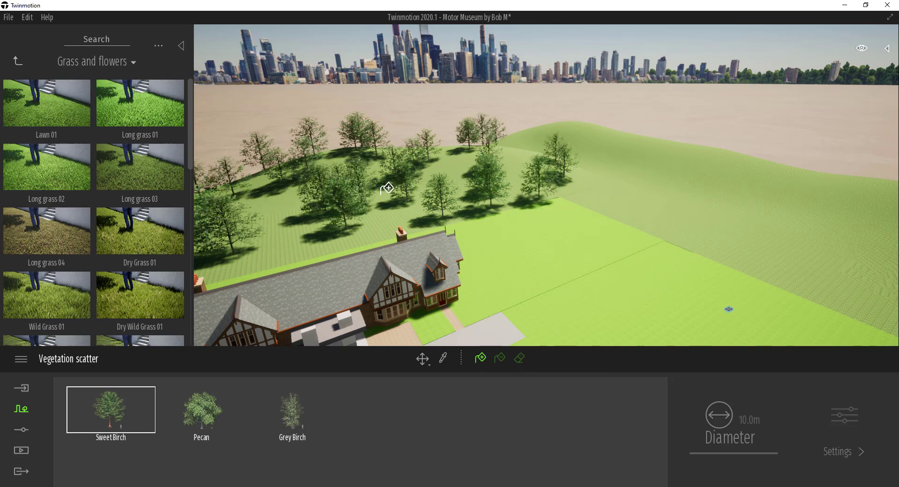
left_click_drag(277, 208, 288, 222)
right_click_drag(288, 223, 412, 241)
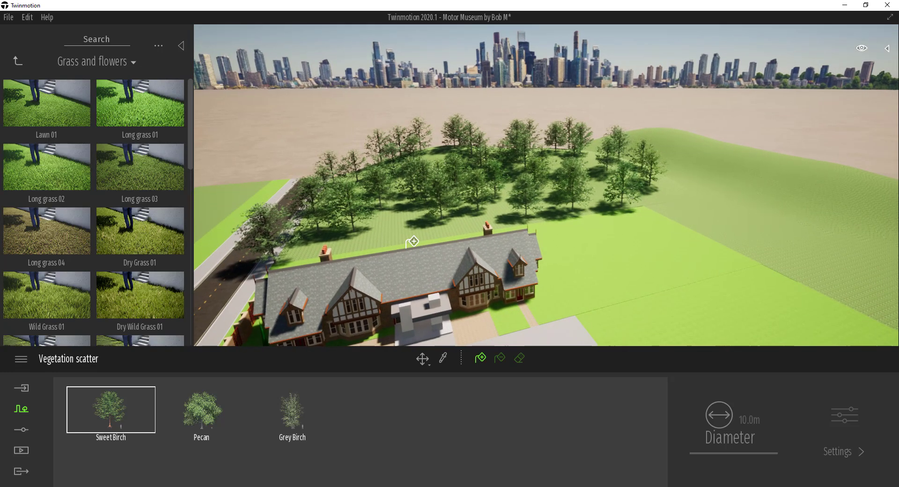
key("w")
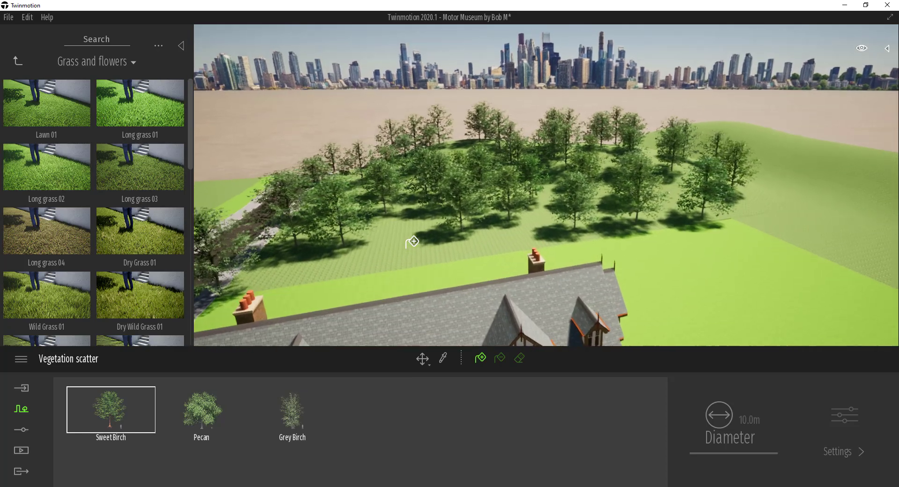
key("w")
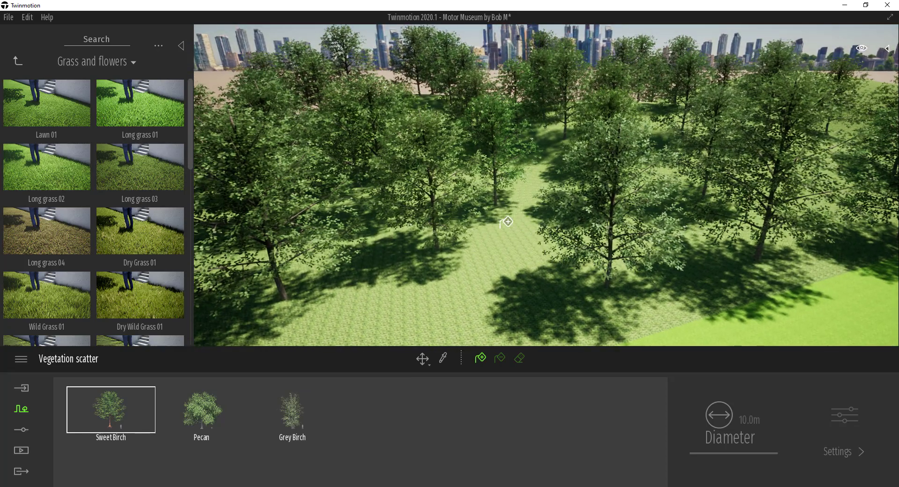
Scatter a mix of Sweet Birch, Pecan and Grey Birch trees over the open hills beside the existing birches
scroll(463, 261, "down", 5)
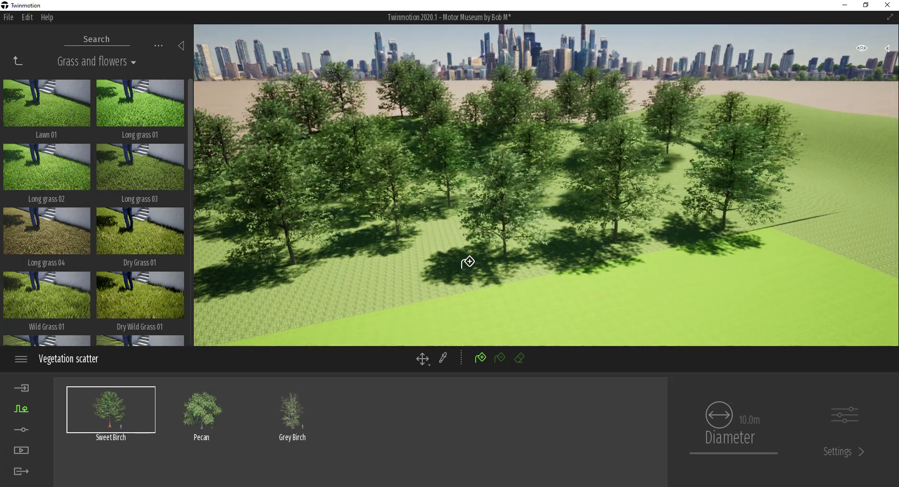
scroll(468, 261, "down", 2)
scroll(465, 260, "down", 3)
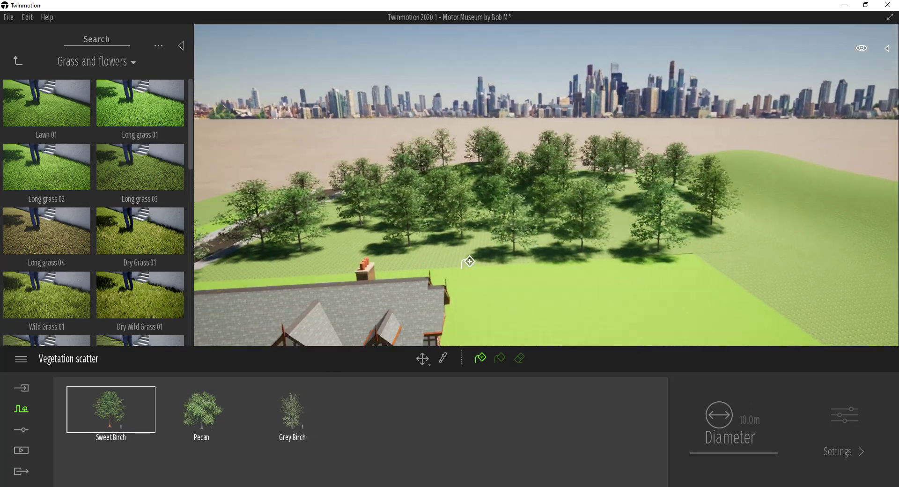
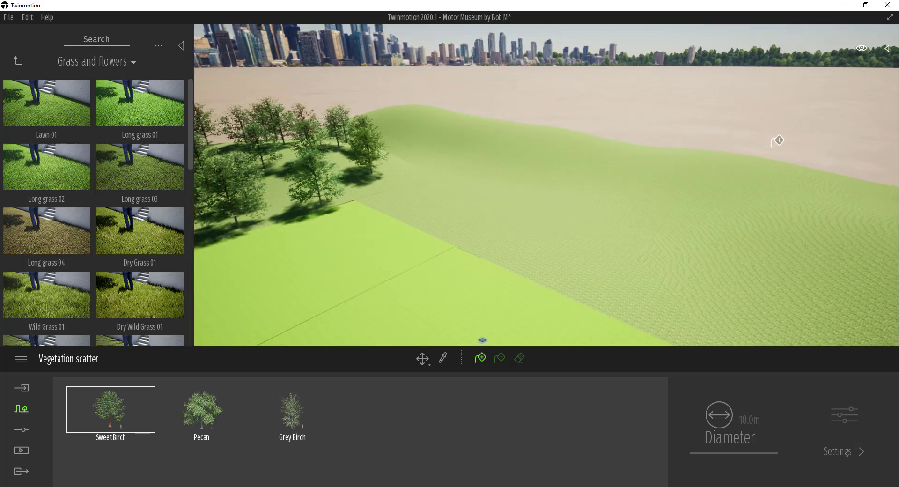
right_click_drag(467, 209, 477, 200)
key("q")
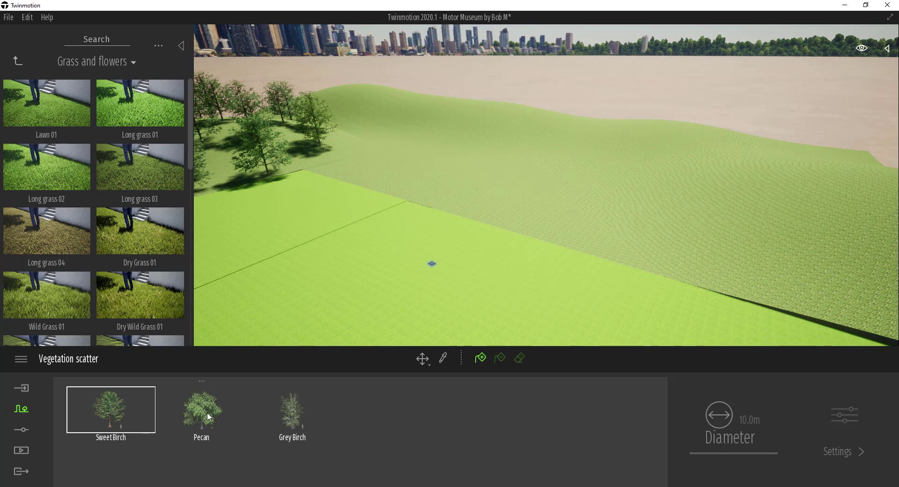
left_click(293, 410)
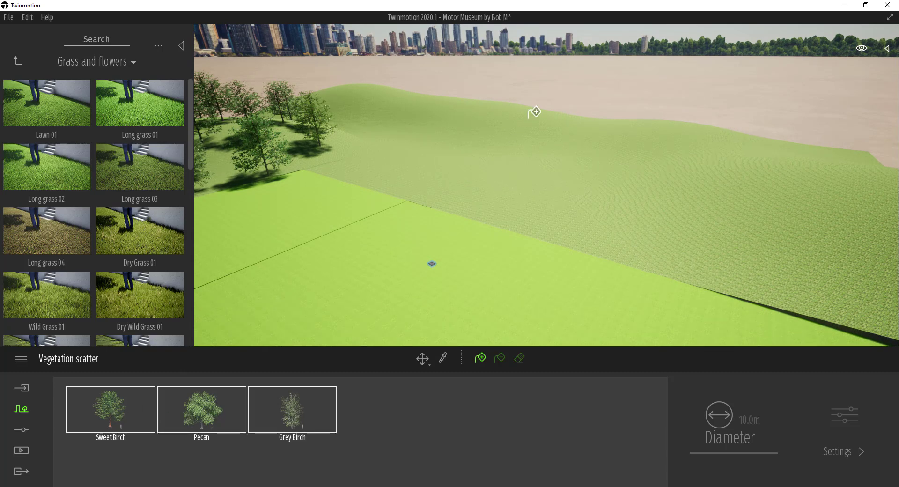
left_click(523, 134)
left_click_drag(471, 124, 461, 124)
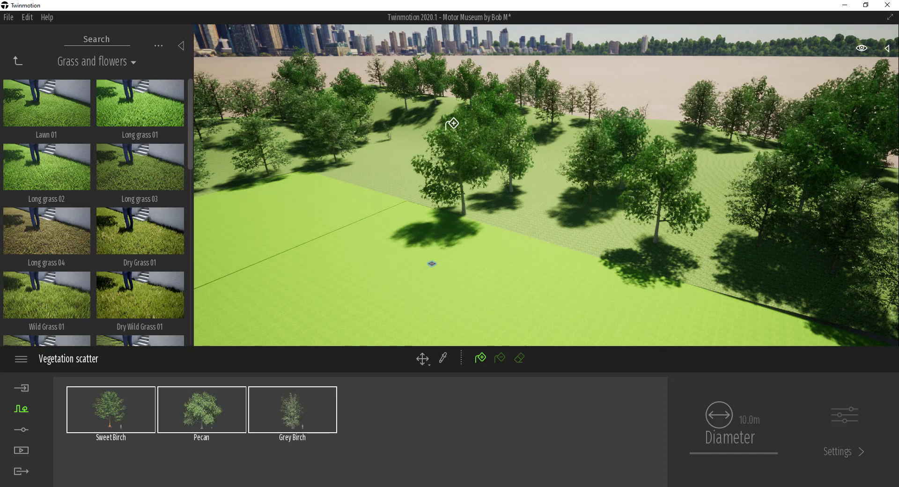
left_click_drag(402, 116, 422, 150)
Add Bush base 2 from the Bushes category to the Vegetation scatter list
right_click_drag(563, 196, 433, 125)
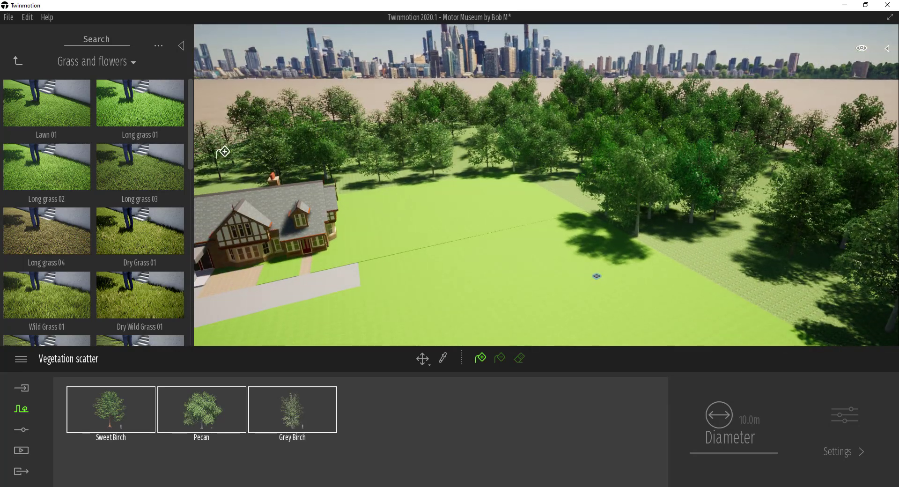
right_click_drag(566, 171, 562, 166)
key("Left")
key("Up")
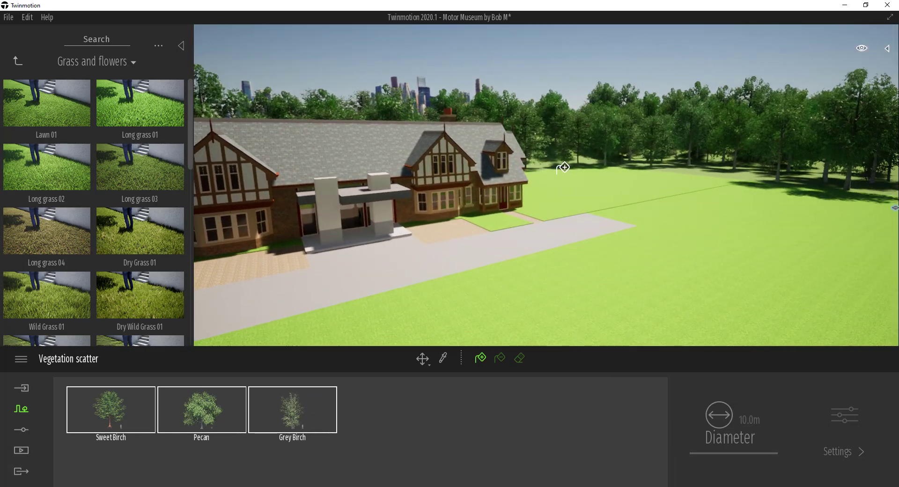
key("Right")
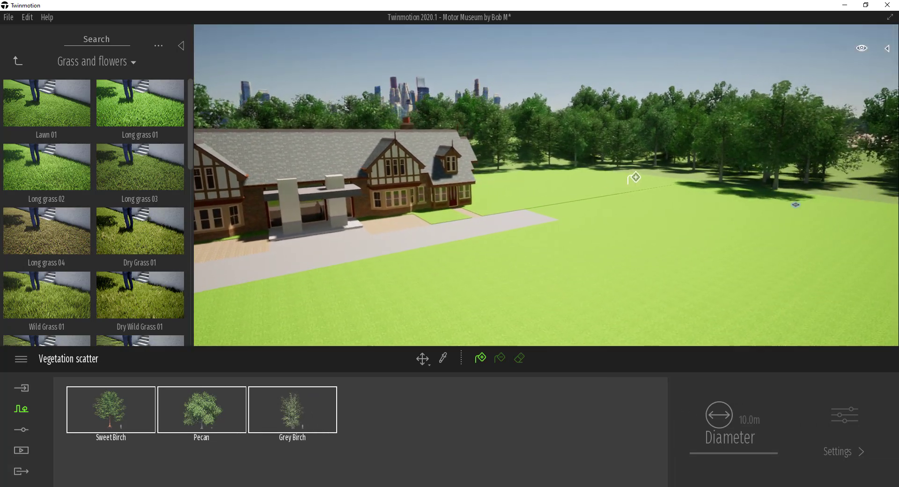
key("Up")
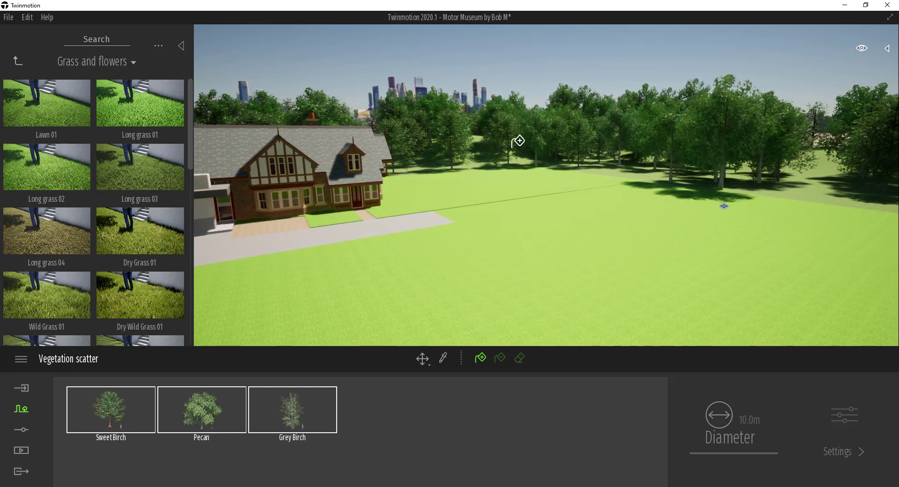
left_click(19, 63)
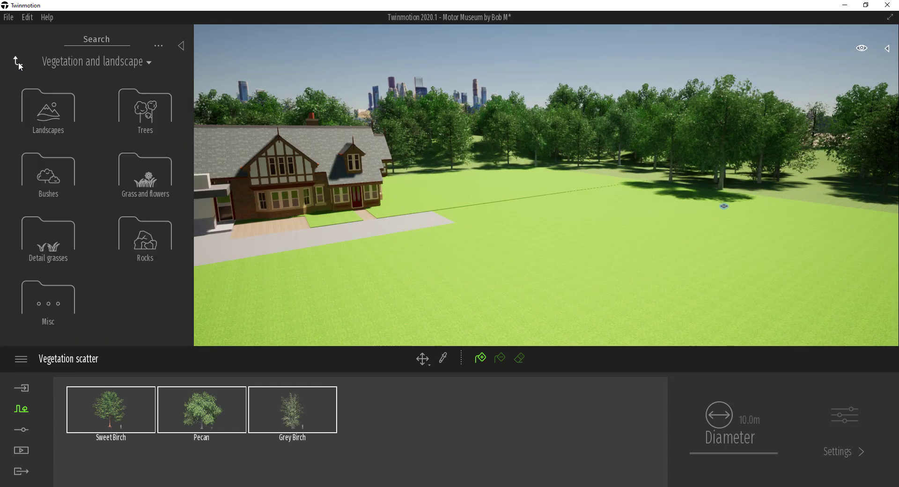
left_click(381, 426)
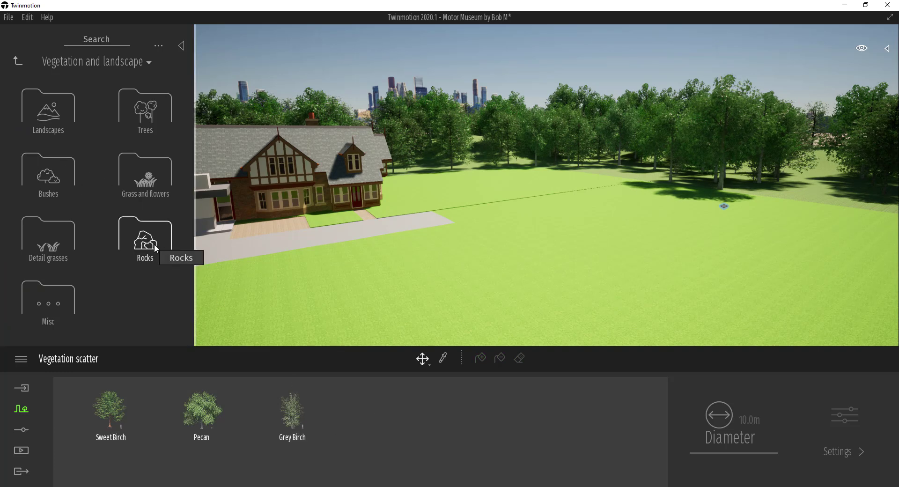
left_click(45, 179)
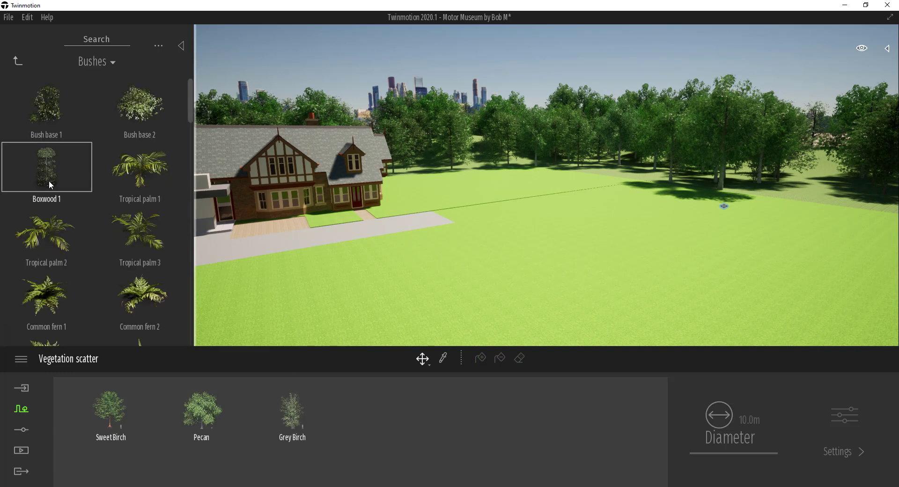
left_click(132, 104)
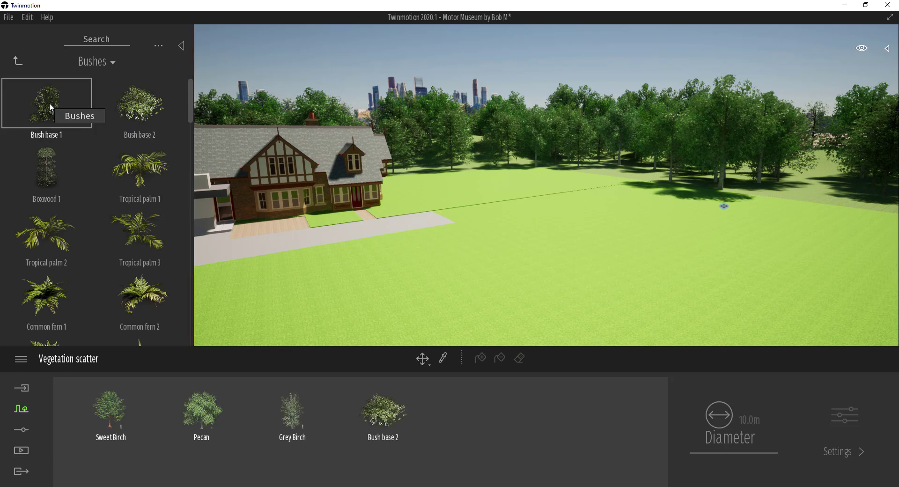
Browse the rest of the Bushes category and add Bush base 1 to the Vegetation scatter list
scroll(85, 257, "down", 3)
scroll(113, 251, "down", 7)
scroll(126, 247, "down", 6)
scroll(111, 231, "down", 6)
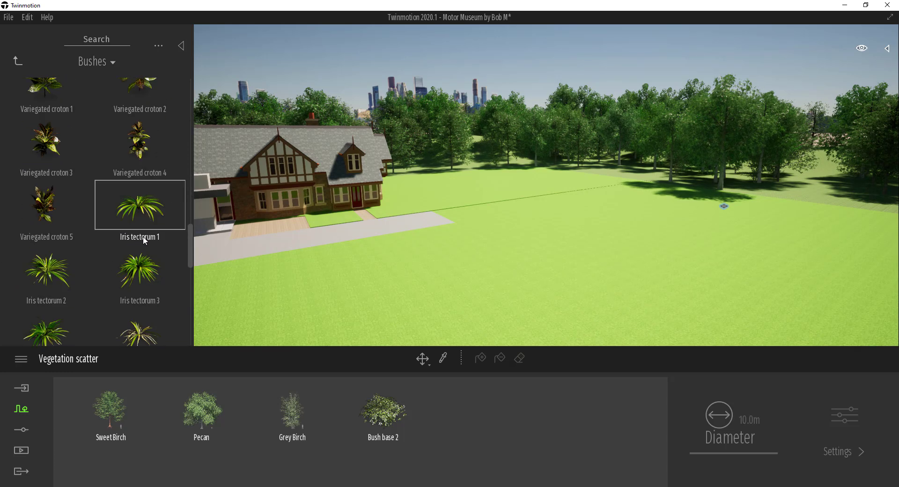
scroll(193, 281, "down", 7)
scroll(184, 110, "up", 12)
scroll(184, 110, "up", 5)
left_click_drag(62, 101, 518, 438)
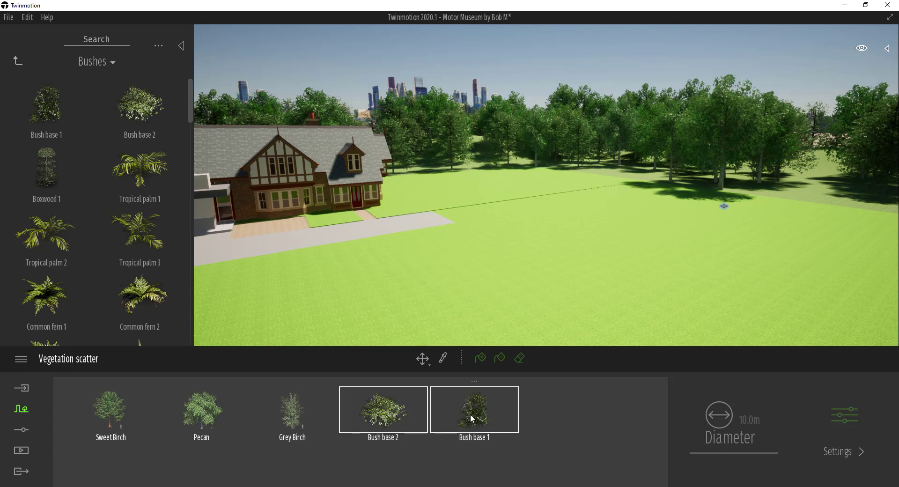
Scatter Bush base 2 and Bush base 1 together beneath the trees along the far edge of the lawn
left_click(481, 358)
left_click(651, 169)
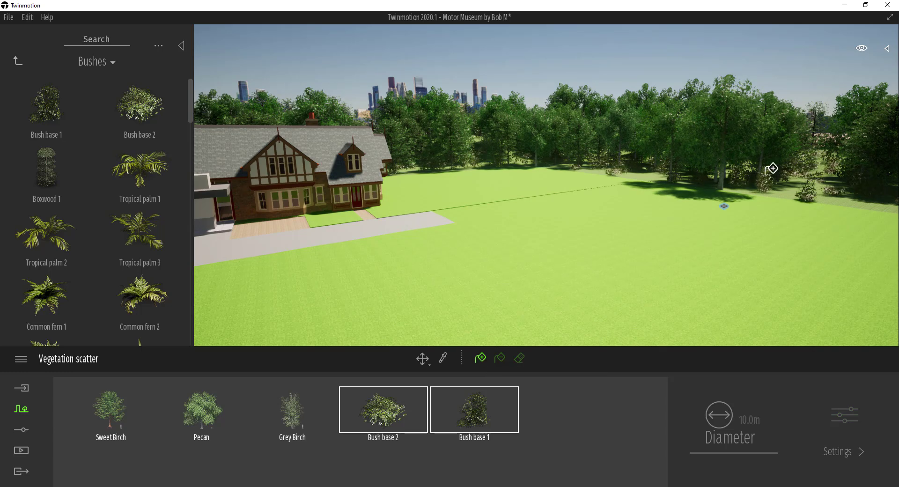
left_click(810, 174)
Examine the scattered bushes up close among the trees, and return to a view of the house front
right_click_drag(602, 209, 602, 210)
key("Up")
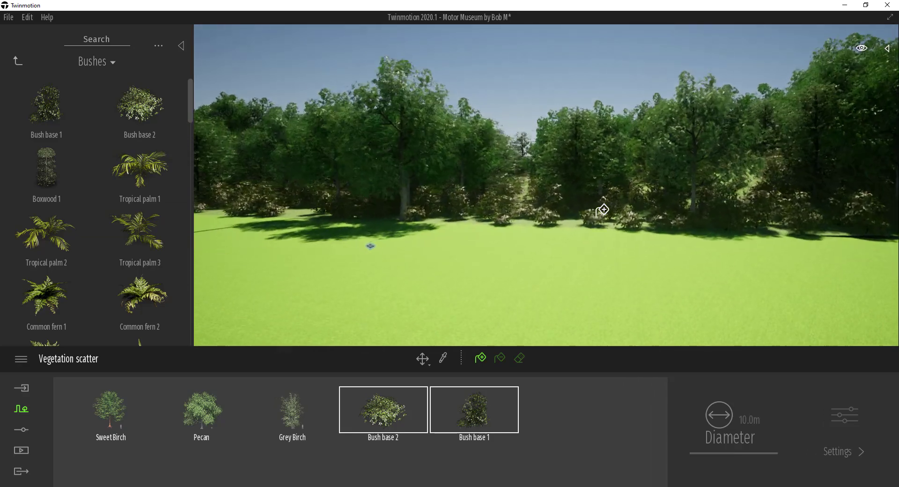
key("Up")
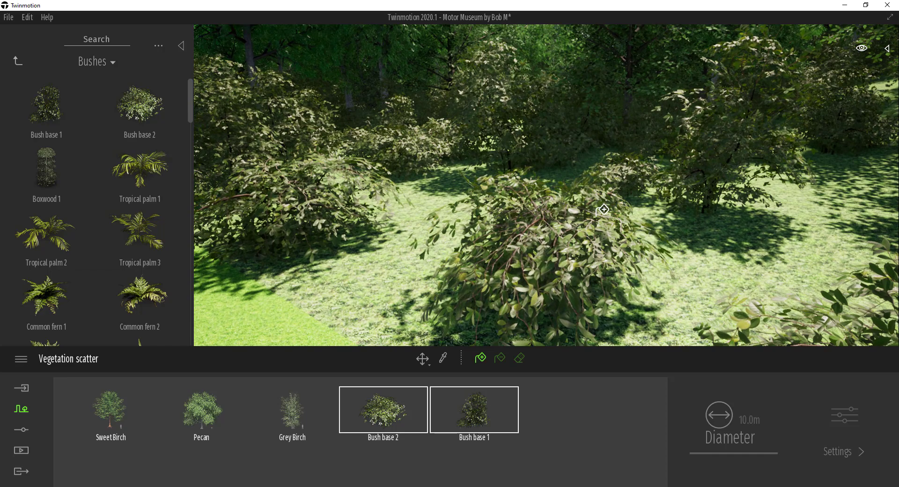
key("Up")
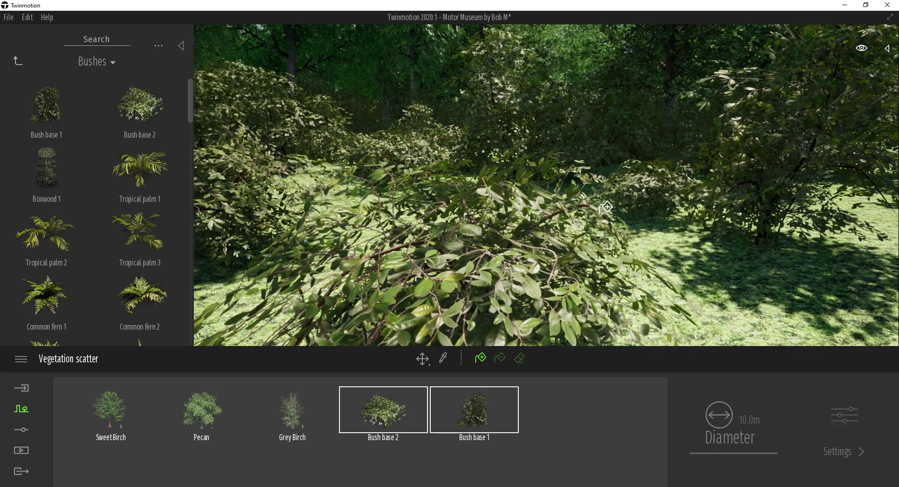
key("Up")
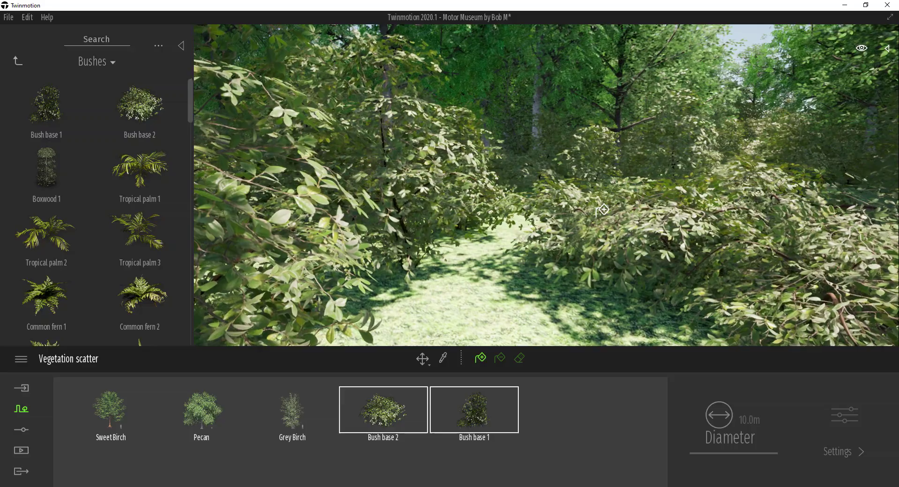
key("Up")
key("Up")
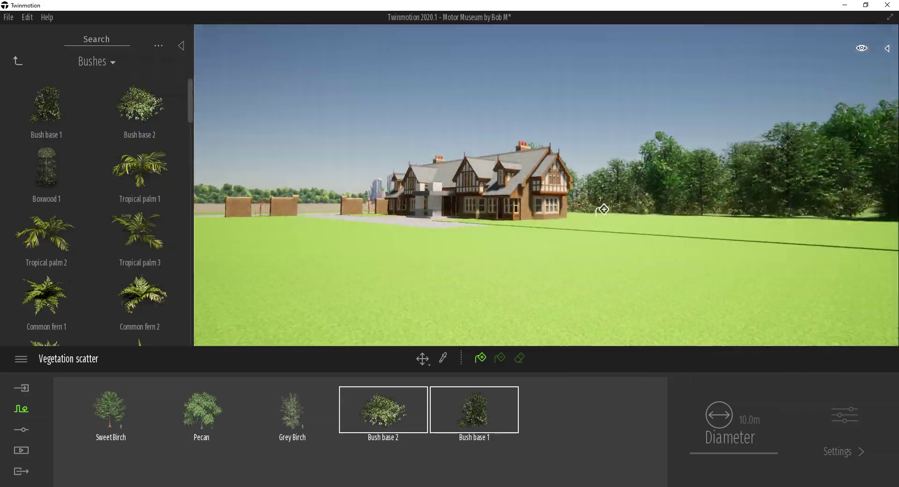
right_click_drag(601, 209, 601, 210)
key("Up")
key("Down")
key("Down")
key("Left")
key("Up")
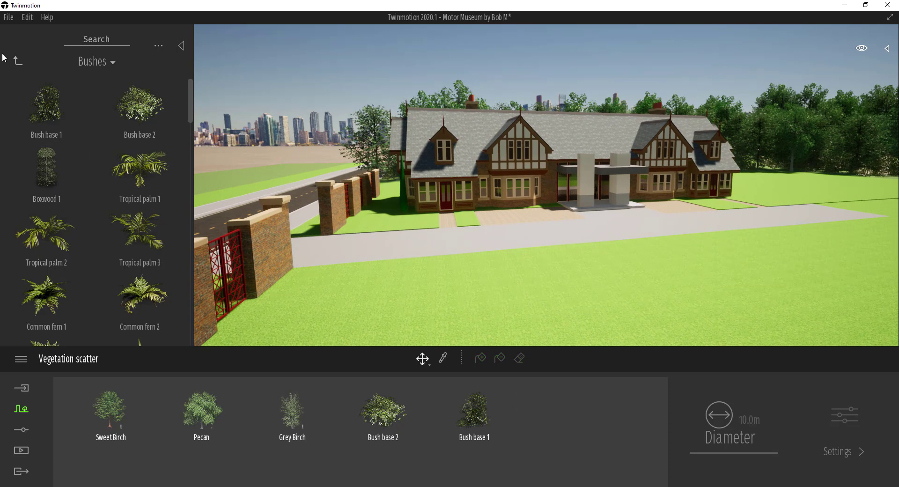
Add Lawn 01 from the Grass and flowers category to the Vegetation scatter list
left_click(16, 61)
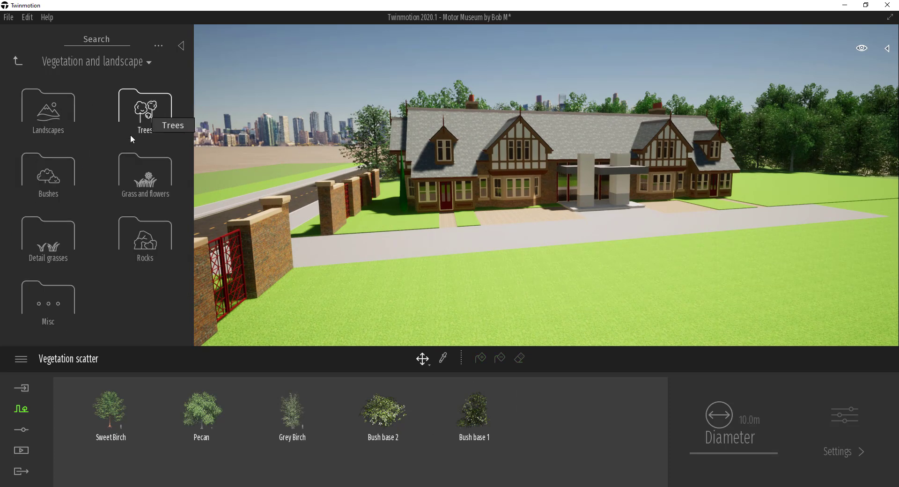
left_click(145, 184)
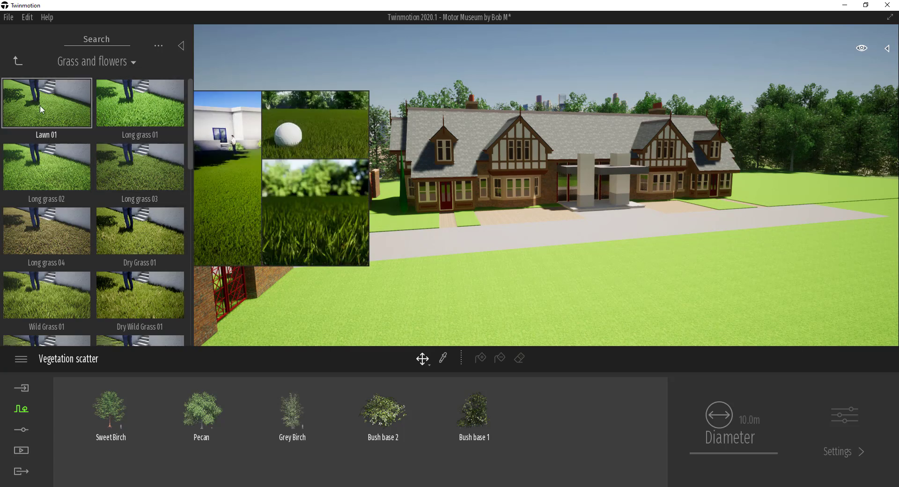
left_click_drag(41, 109, 562, 410)
Scatter Lawn 01 grass over the narrow strip and larger lawn flanking the path to the front door near the gates
scroll(467, 220, "up", 5)
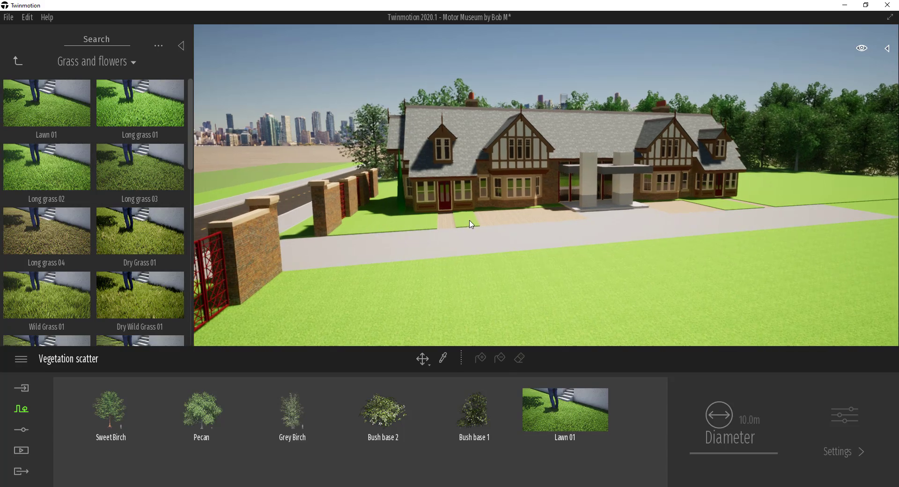
scroll(471, 234, "up", 3)
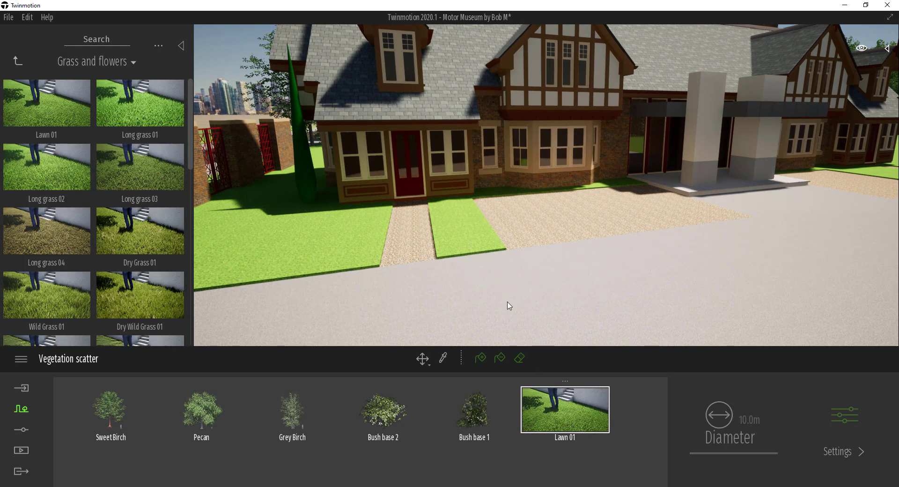
left_click(479, 358)
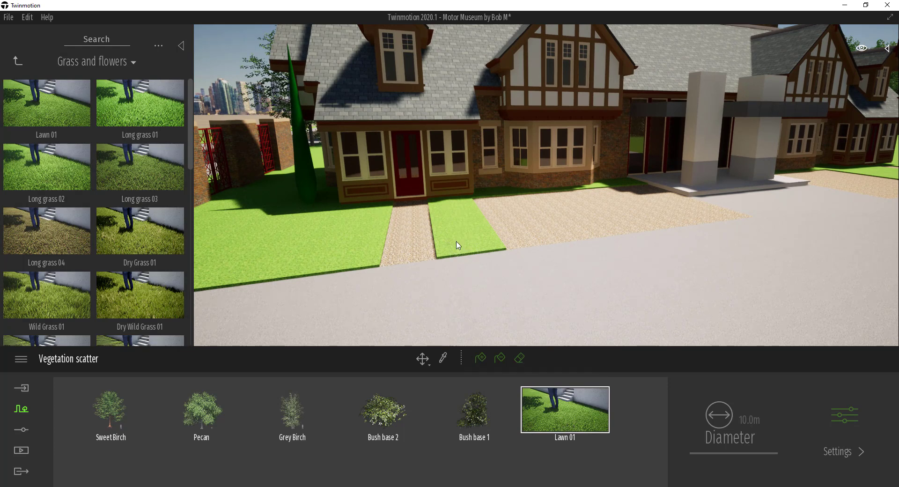
left_click(832, 420)
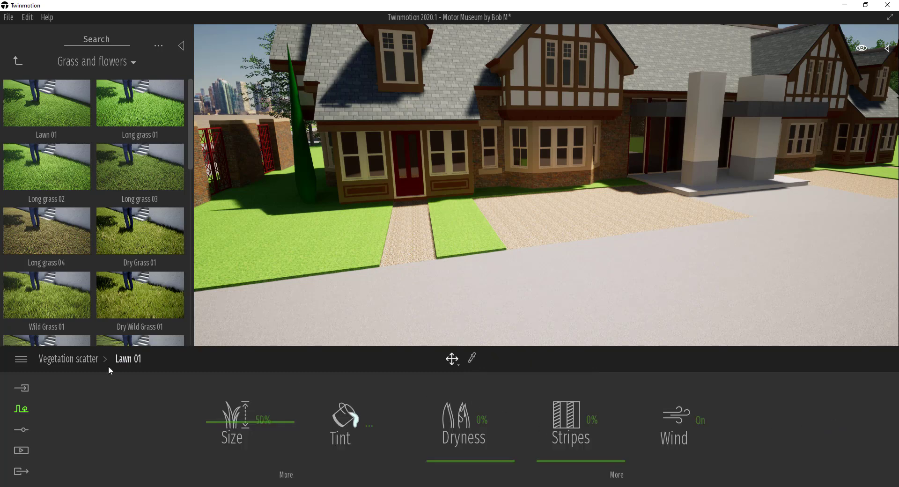
left_click(95, 362)
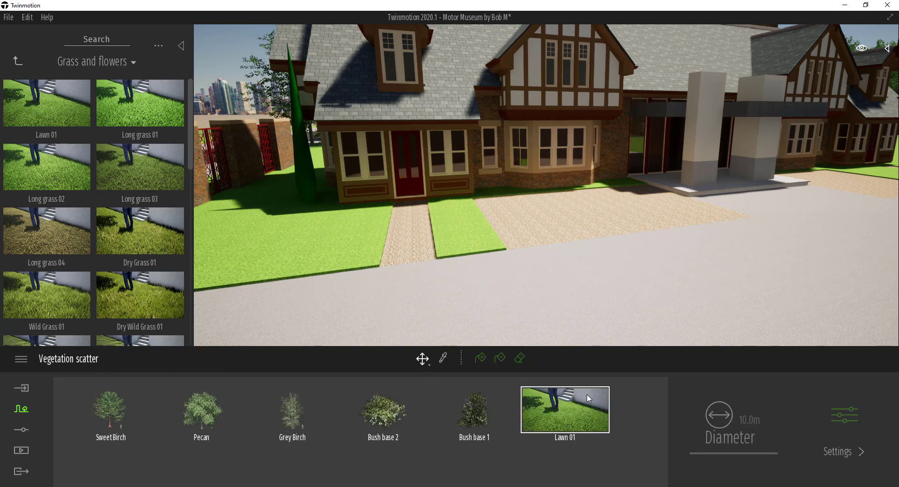
left_click(480, 357)
key("a")
key("w")
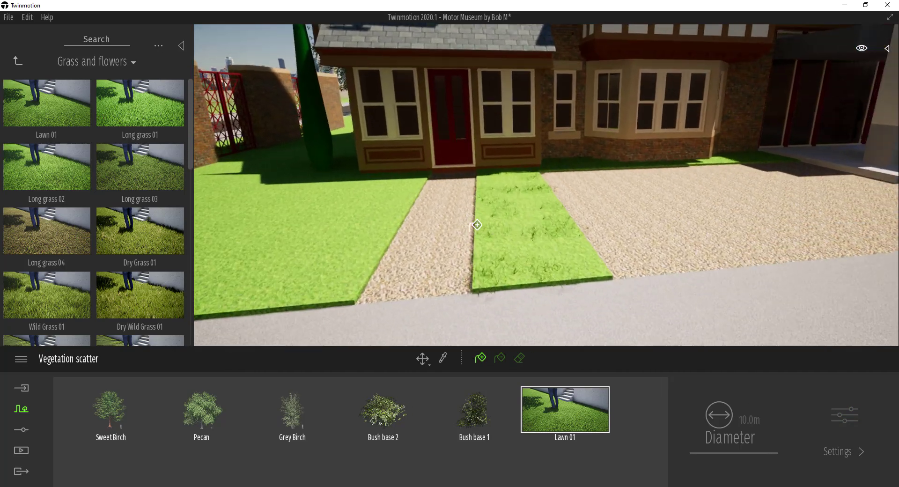
key("q")
scroll(475, 225, "up", 5)
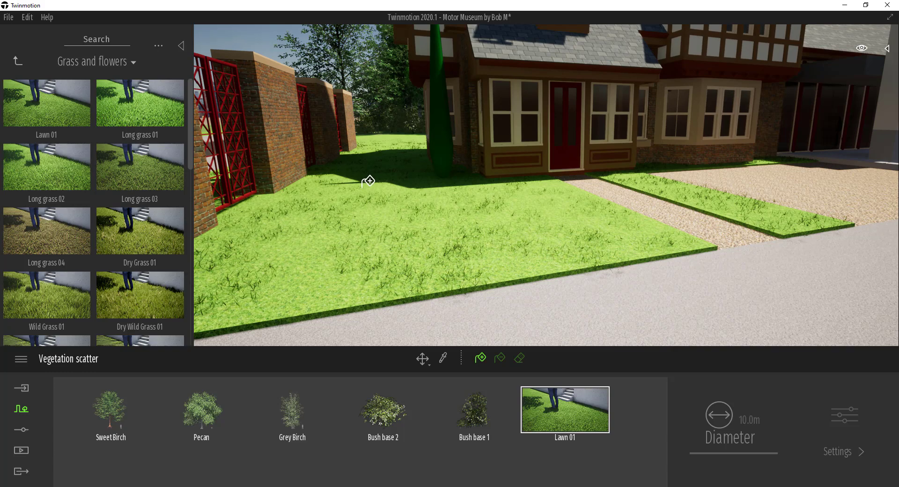
Scatter Lawn 01 grass over the large lawn beside the front door at the opposite end of the house
right_click_drag(400, 256, 524, 229)
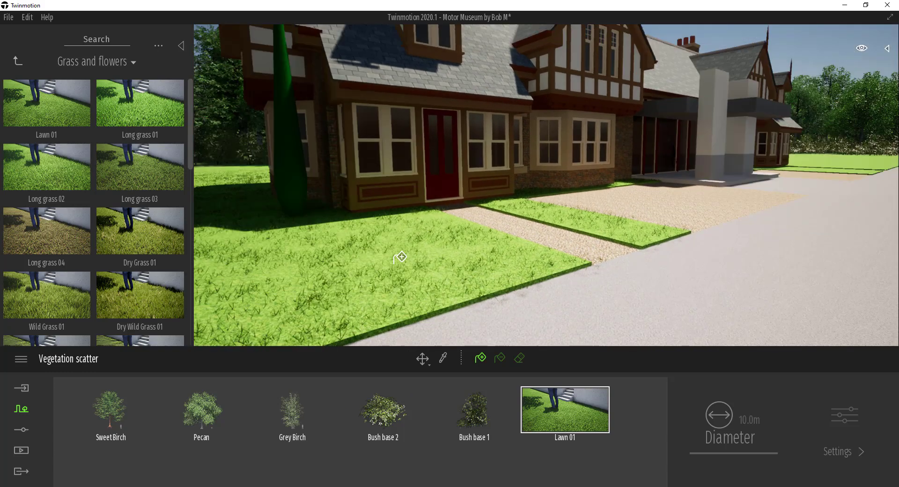
right_click_drag(400, 257, 585, 225)
key("w")
key("w")
mouse_move(400, 257)
right_mouse_down()
mouse_move(384, 256)
mouse_move(400, 257)
right_mouse_up()
key("w")
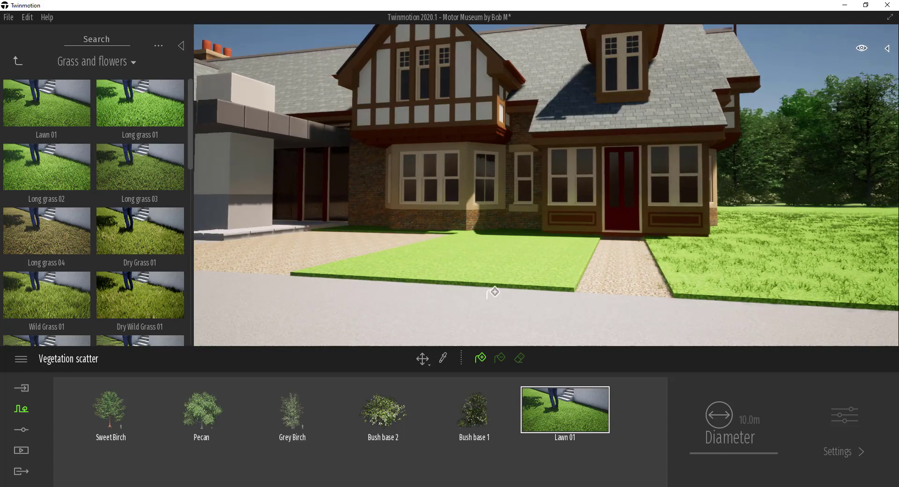
Add Wild Grass 01 from the Grass and flowers category to the Vegetation scatter list
scroll(82, 269, "down", 2)
mouse_move(82, 273)
scroll(83, 273, "down", 1)
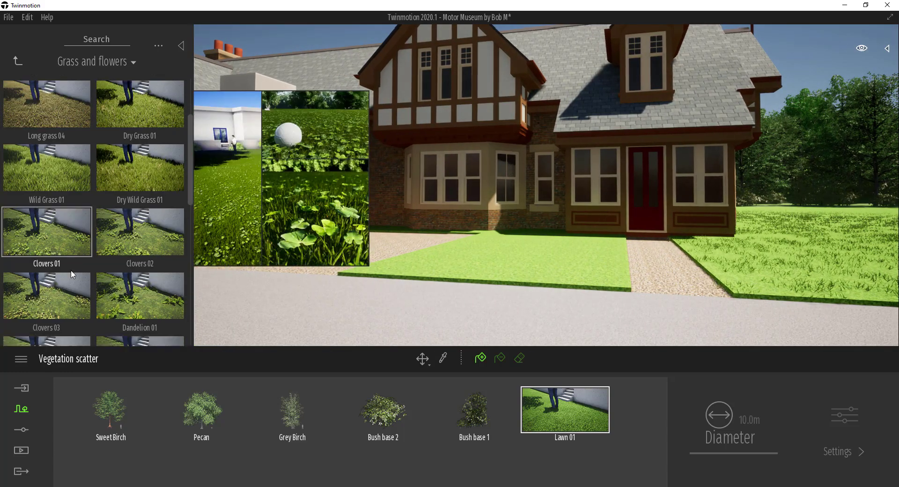
scroll(52, 265, "up", 1)
left_click_drag(43, 209, 638, 415)
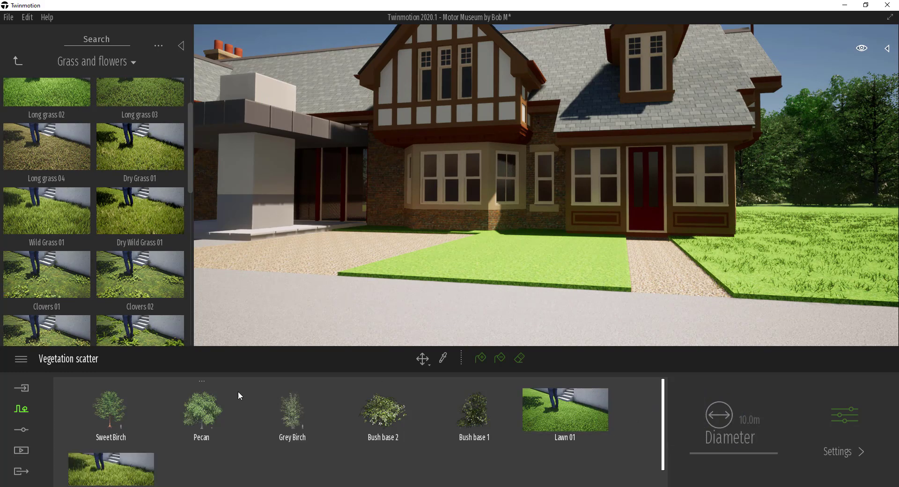
Scatter Wild Grass 01 over the large lawn beside the front door at the open end of the house
right_click_drag(726, 211, 706, 211)
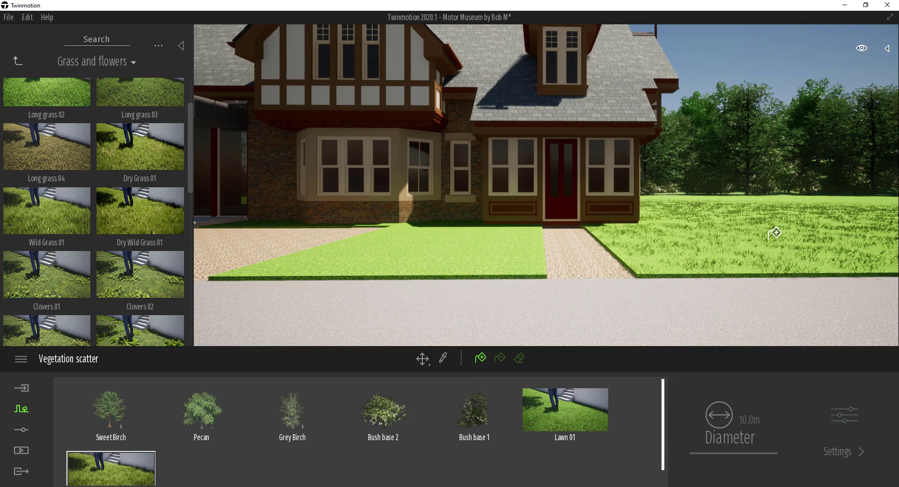
left_click_drag(797, 226, 790, 227)
left_click(782, 198)
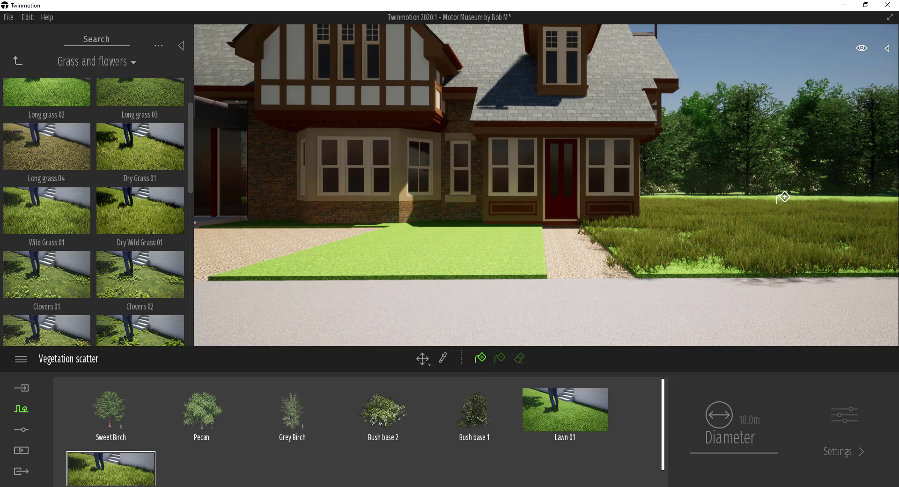
Examine the scattered wild grass on the lawn along the side and rear of the house
key("w")
key("d")
key("w")
key("d")
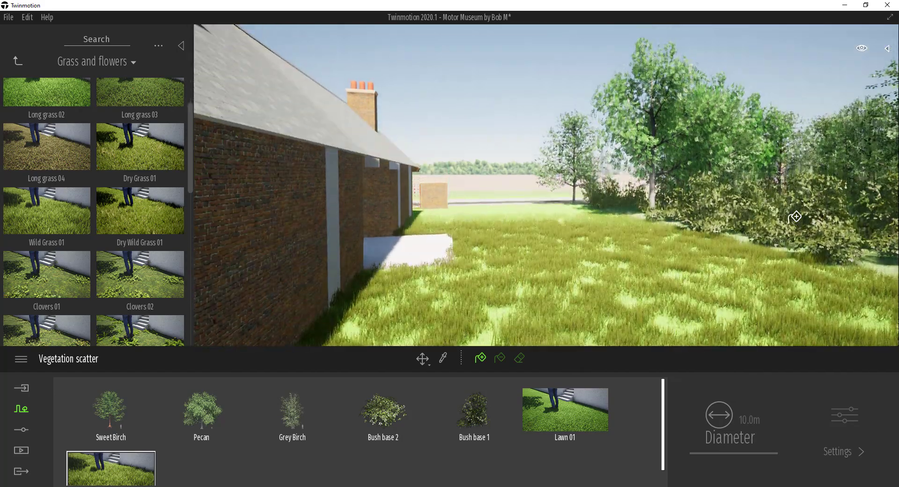
key("e")
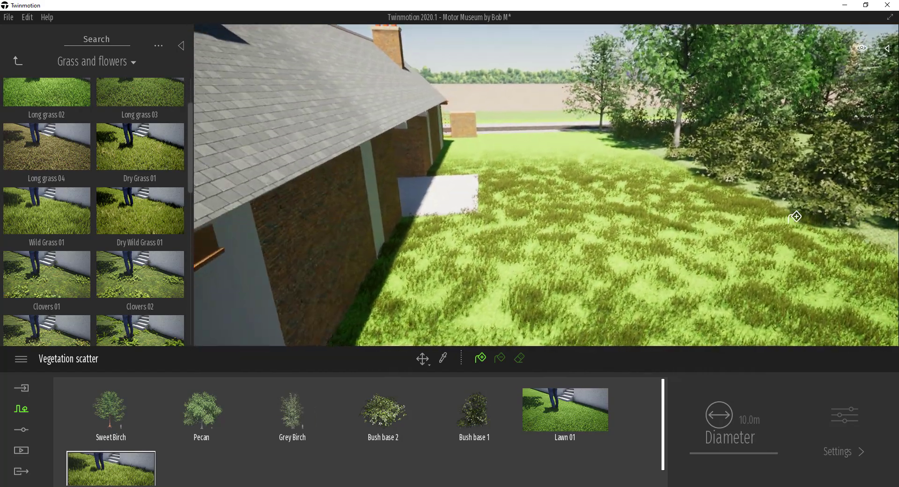
key("w")
right_click_drag(794, 216, 744, 236)
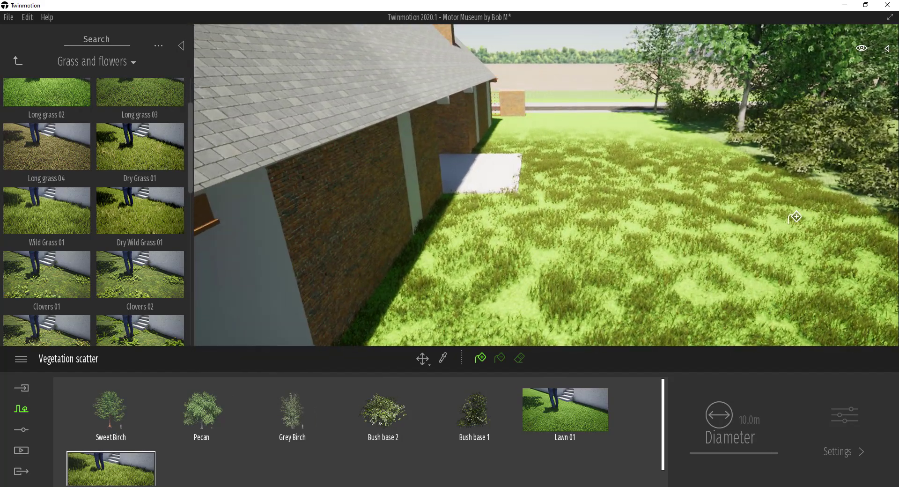
key("w")
right_click_drag(794, 217, 751, 214)
key("s")
key("a")
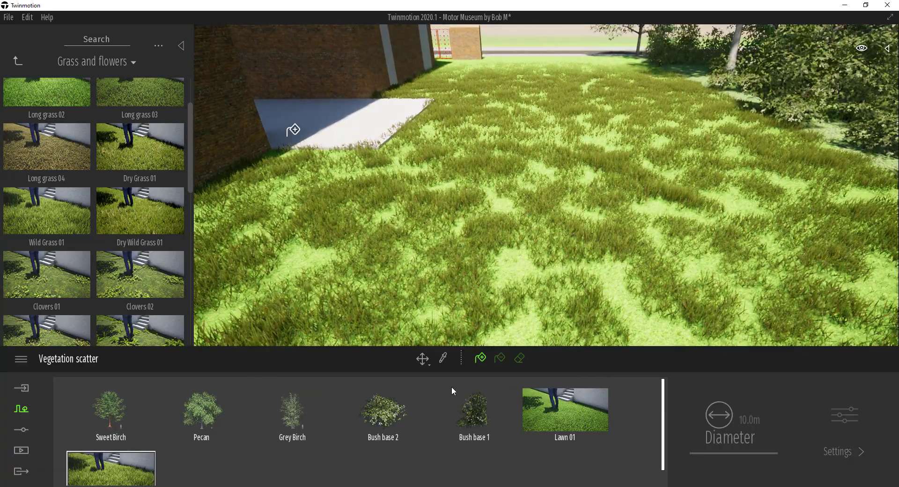
Sample the lawn's ground material, try Grassy ground on it, and replace it with Grass 5 from the Nature ground materials
left_click(442, 359)
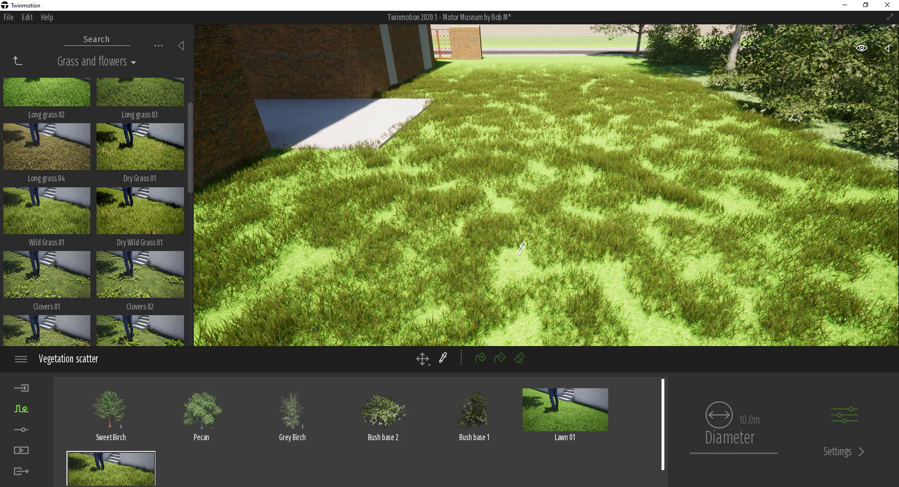
left_click(466, 224)
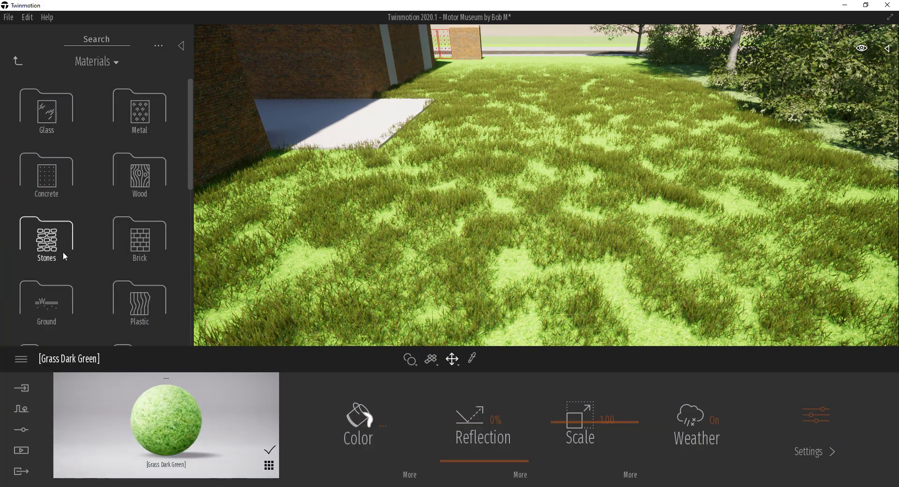
scroll(63, 249, "down", 1)
left_click(46, 260)
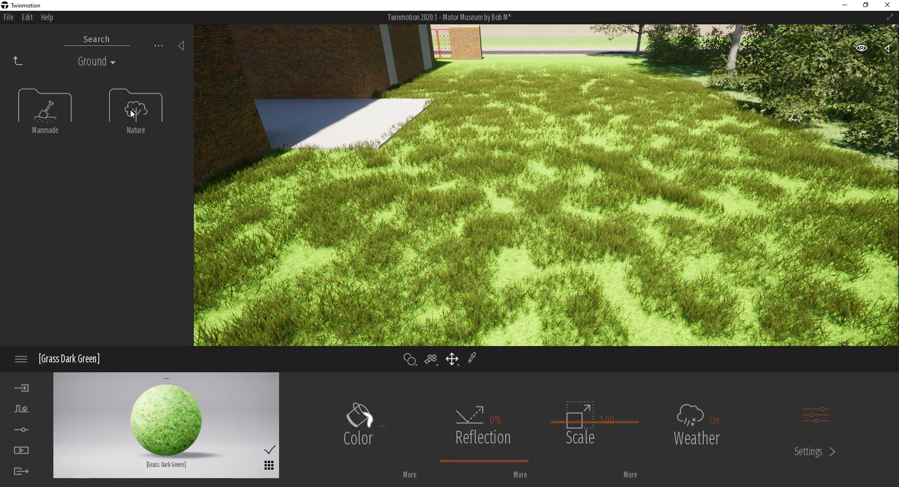
left_click(131, 113)
left_click_drag(140, 230, 495, 253)
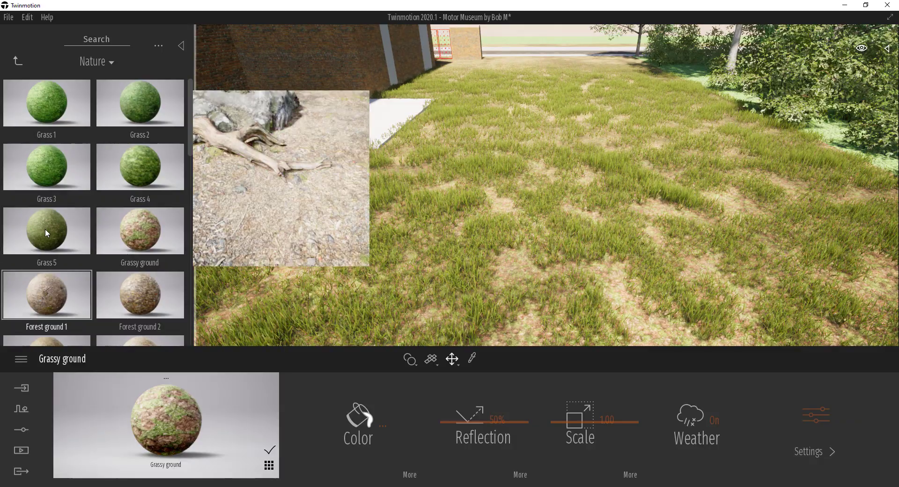
left_click_drag(43, 234, 583, 258)
Examine how the scattered grass blends with the lawn material from both ends of the house front
right_click_drag(535, 252, 636, 175)
key("s")
key("w")
key("w")
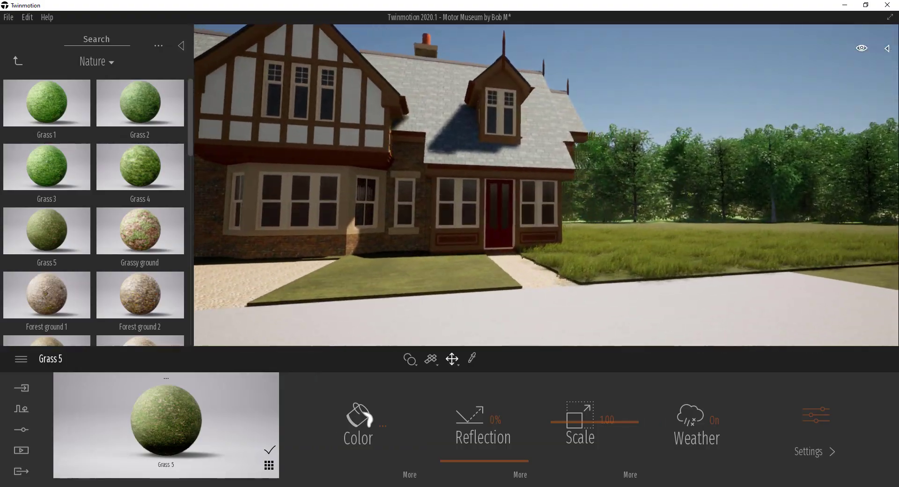
key("Down")
key("e")
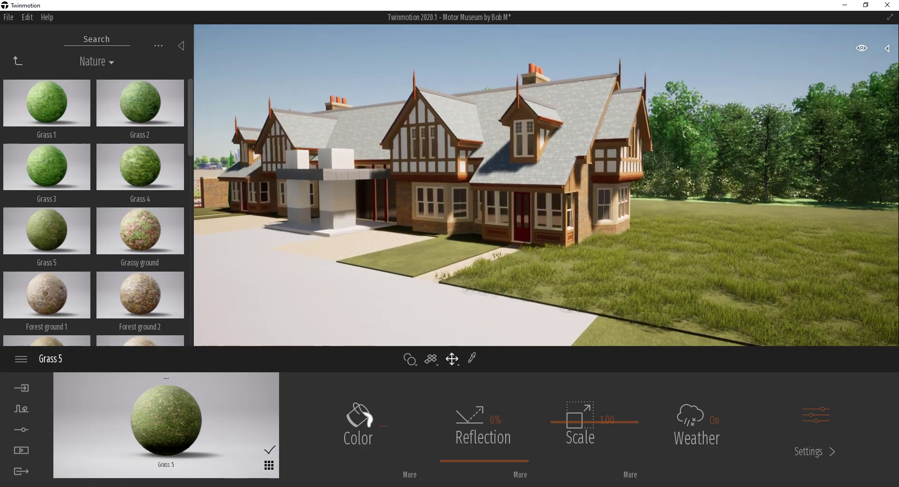
key("a")
key("w")
key("a")
key("w")
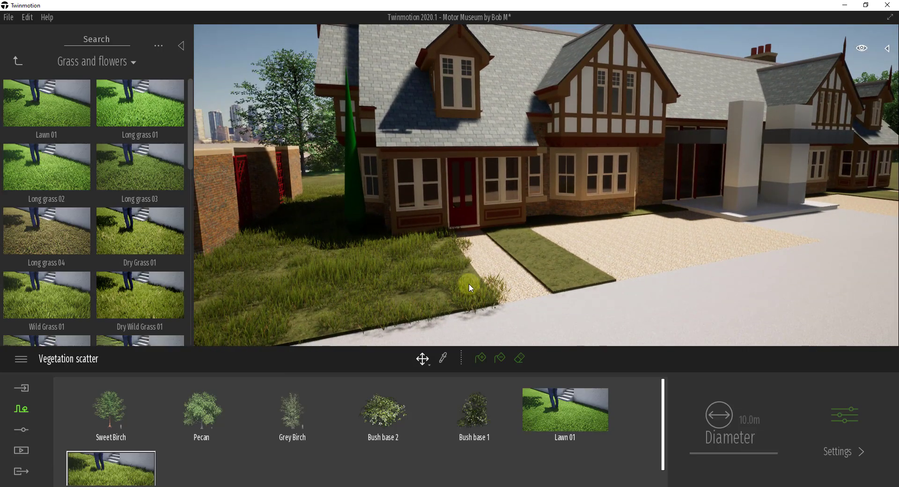
Reduce the vegetation eraser's diameter to 2.7 m at the gravel path near the gates
key("Up")
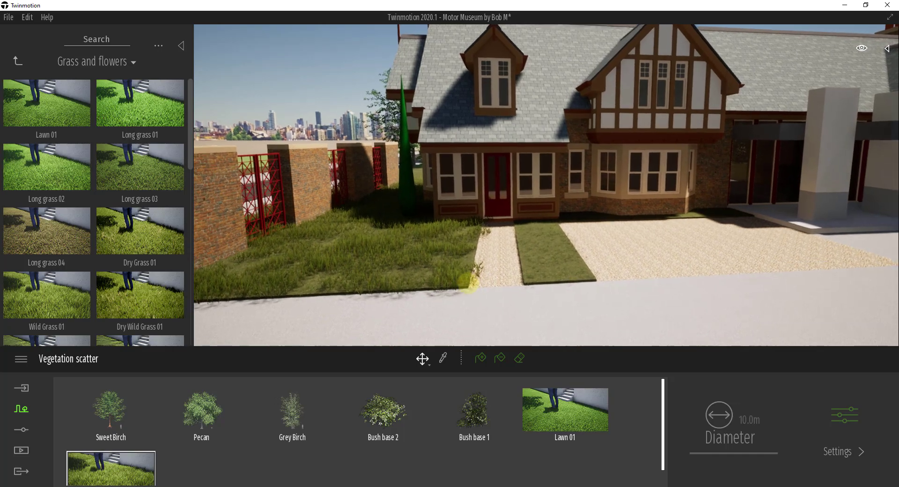
key("Up")
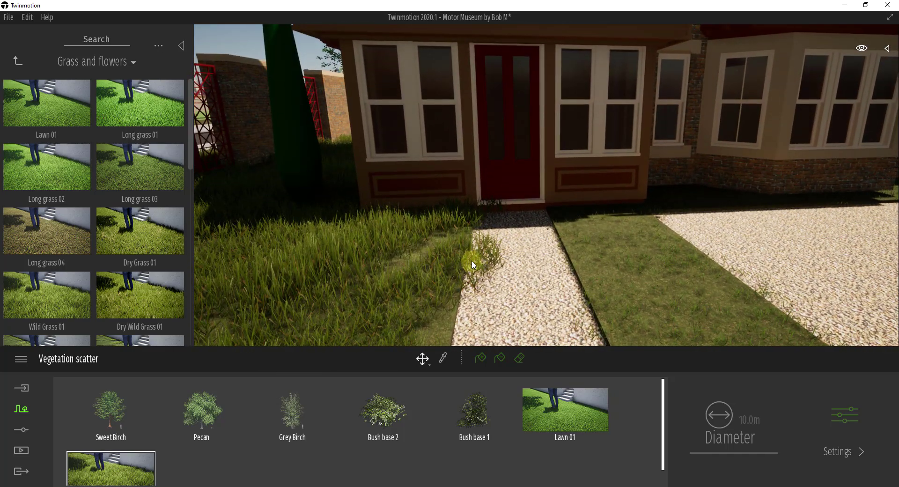
key("Down")
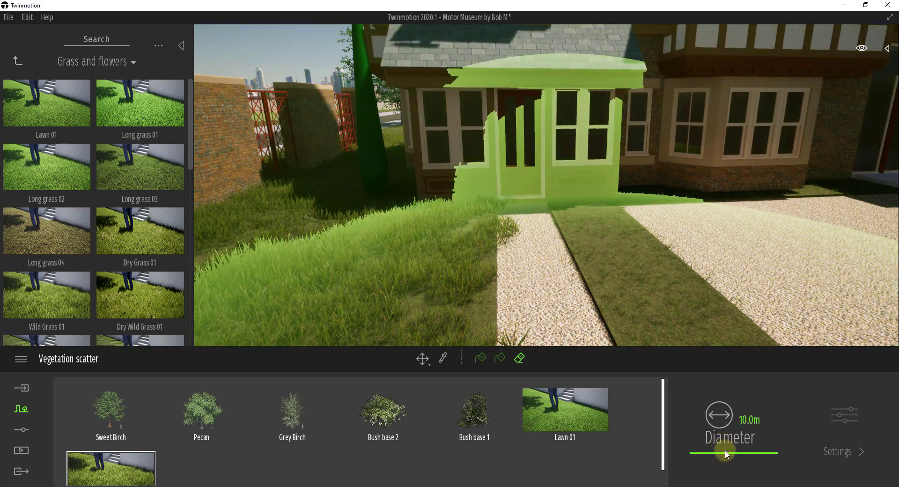
left_click(725, 455)
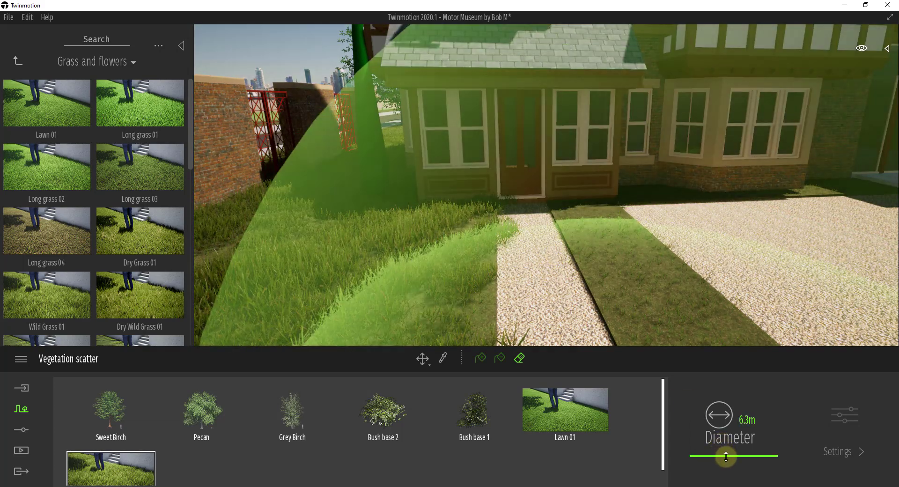
left_click_drag(725, 456, 725, 459)
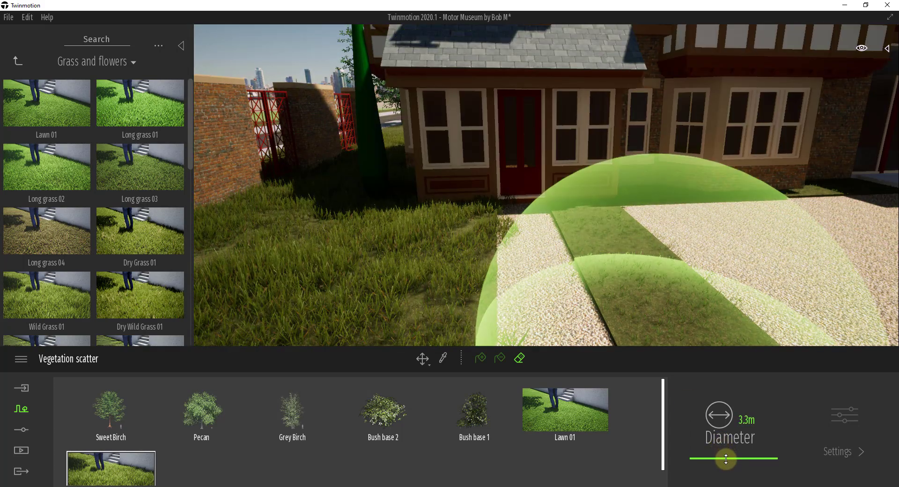
Erase the stray grass overhanging the gravel path and the front edge of the lawn beside the gates
left_click(572, 231)
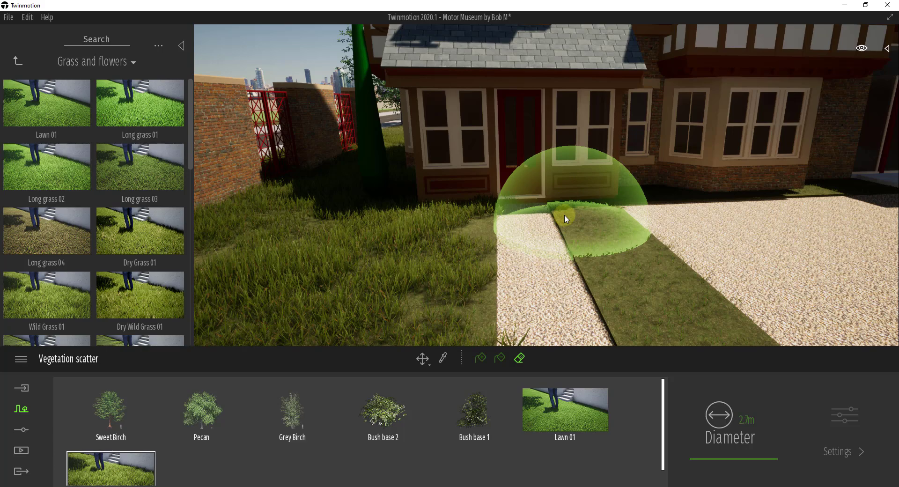
left_click(564, 214)
scroll(564, 214, "down", 3)
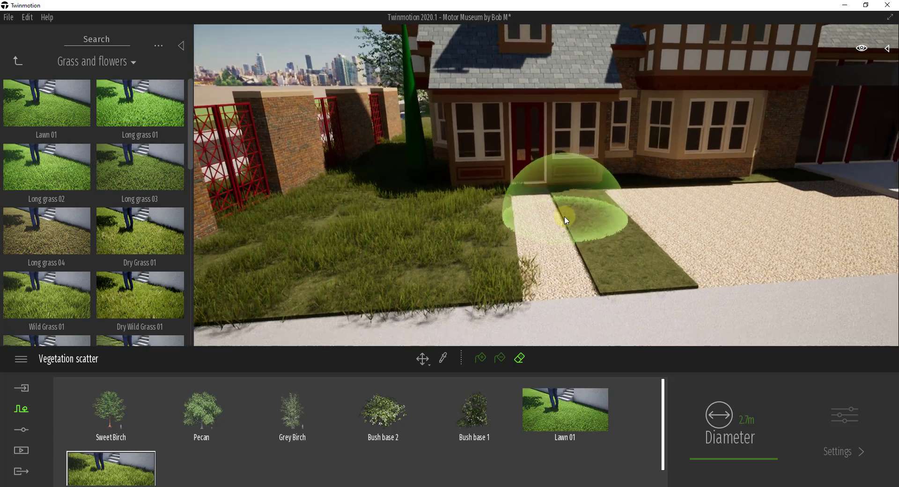
mouse_move(579, 253)
left_mouse_down()
mouse_move(598, 264)
mouse_move(561, 313)
mouse_move(520, 336)
mouse_move(241, 339)
left_mouse_up()
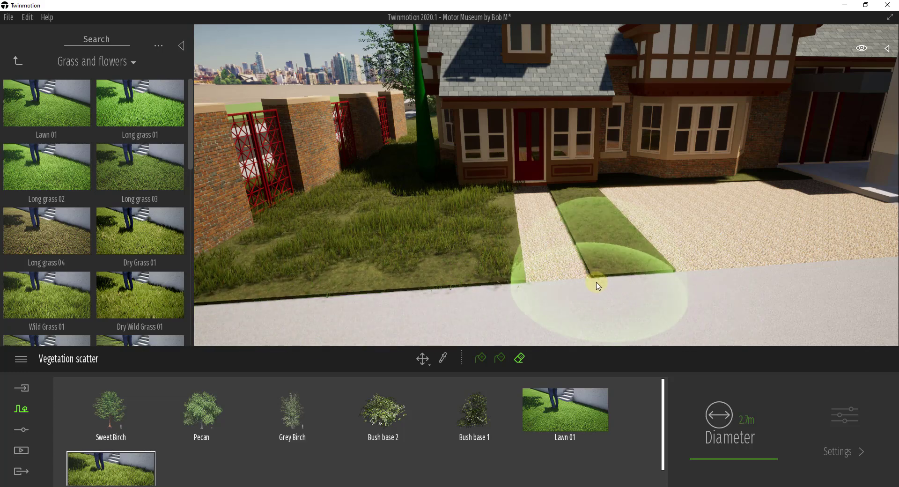
Add Apple Tree from the Trees category to the Vegetation scatter list for the grass strip across the road
key("d")
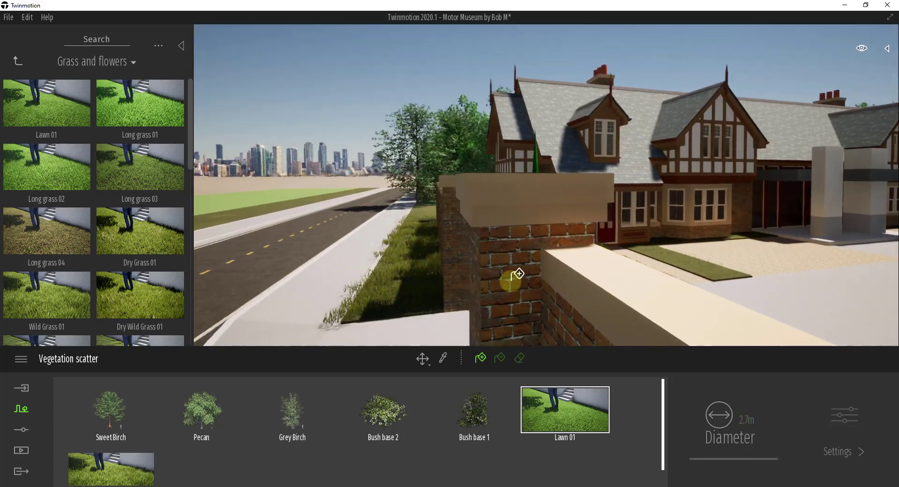
key("w")
key("a")
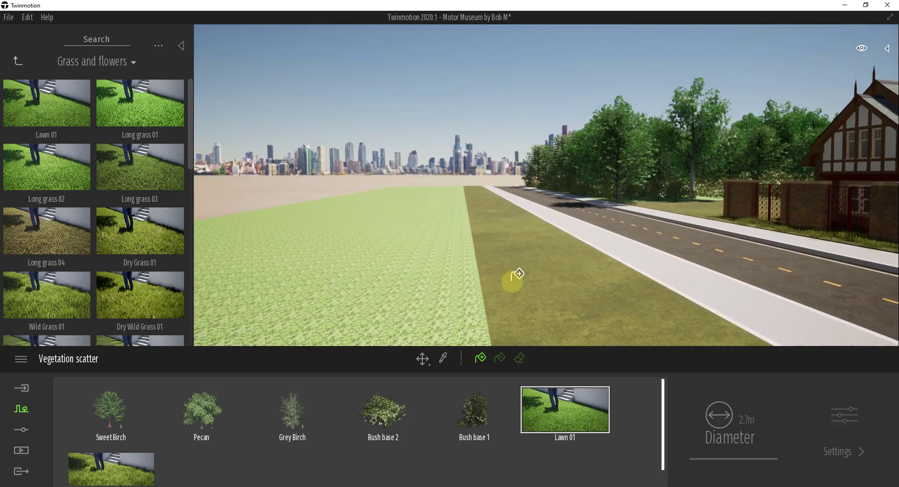
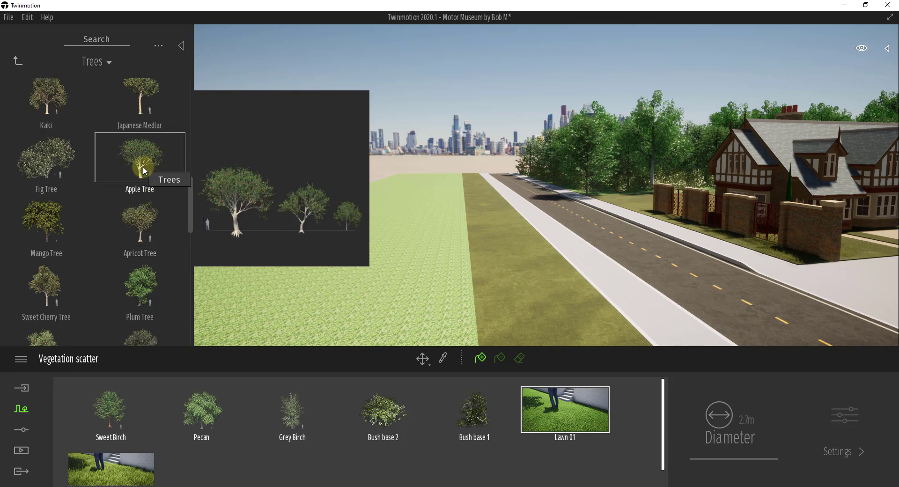
left_click_drag(149, 188, 283, 461)
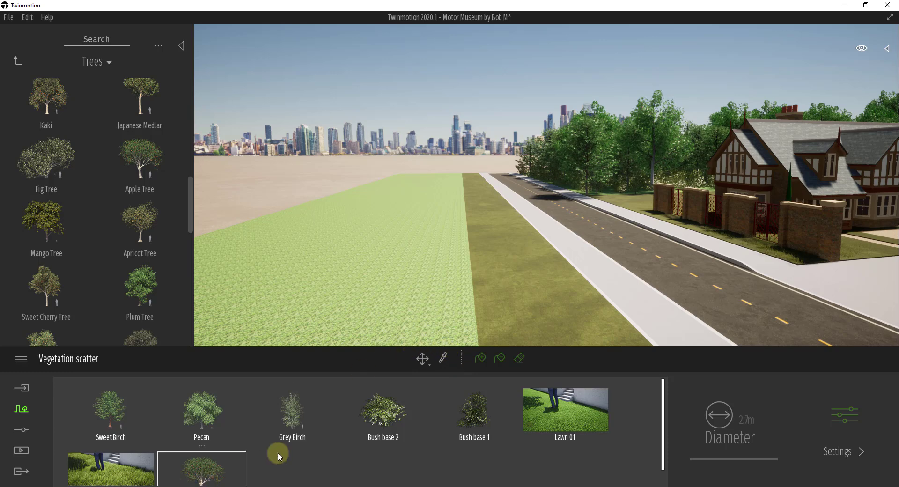
Scatter apple trees along the narrow grass strip across the road from the house
left_click(480, 359)
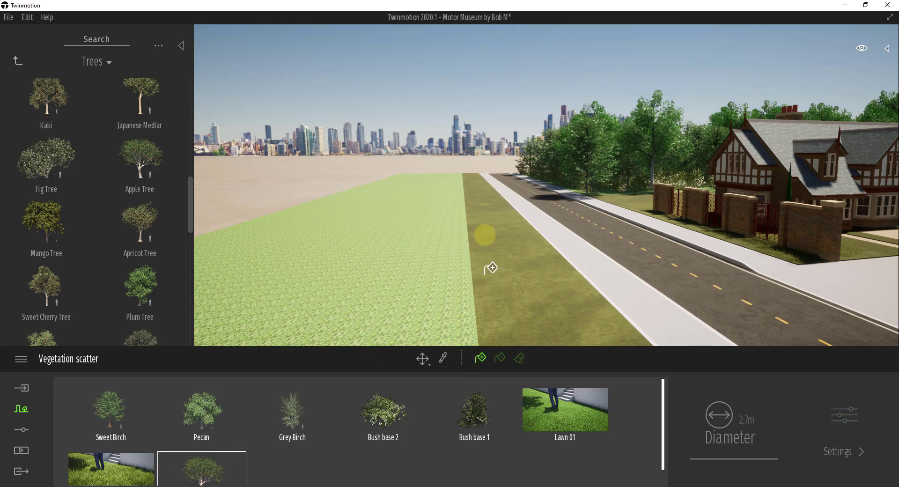
left_click(488, 222)
left_click_drag(501, 253, 522, 283)
middle_click_drag(522, 282, 561, 270, "shift")
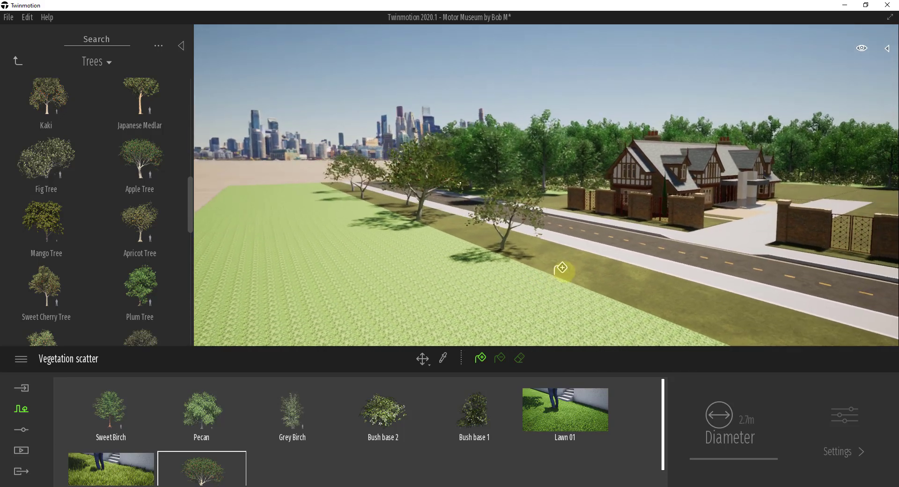
right_click_drag(561, 267, 597, 261)
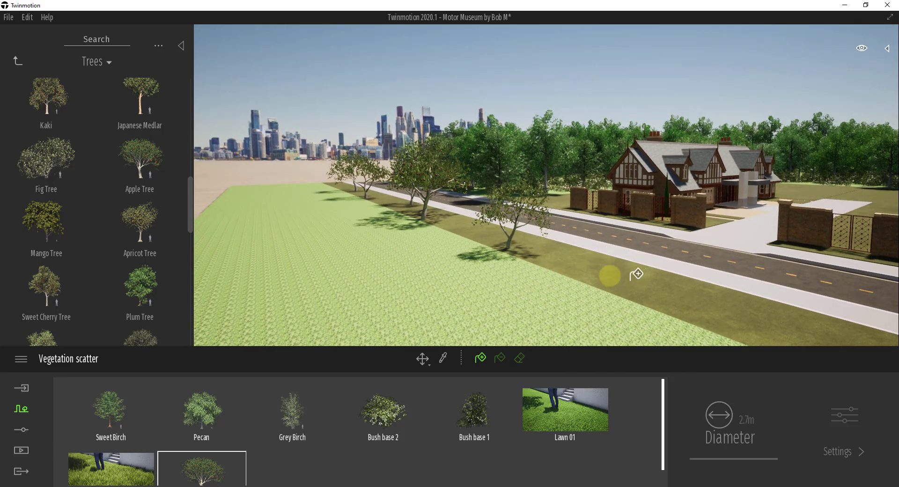
mouse_move(565, 255)
middle_mouse_down("shift")
mouse_move(578, 258)
mouse_move(562, 255)
middle_mouse_up("shift")
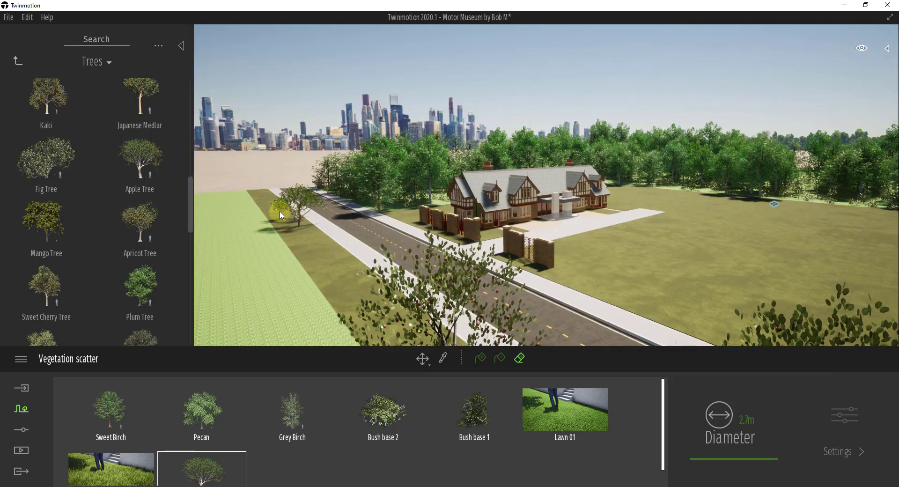
Erase all the apple trees from the grass strip across the road with the 2.7 m eraser
mouse_move(304, 234)
right_mouse_down()
mouse_move(405, 301)
mouse_move(433, 262)
right_mouse_up()
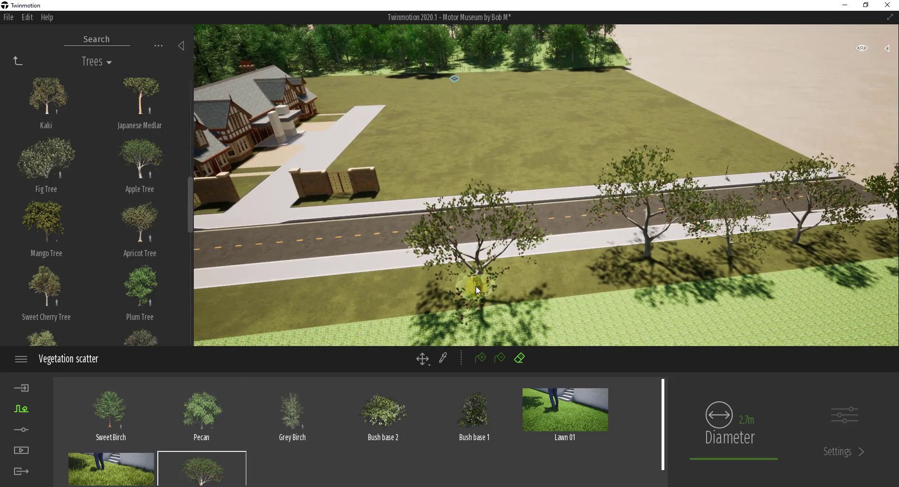
mouse_move(476, 285)
left_mouse_down()
mouse_move(732, 244)
mouse_move(881, 245)
left_mouse_up()
right_click_drag(883, 237, 641, 227)
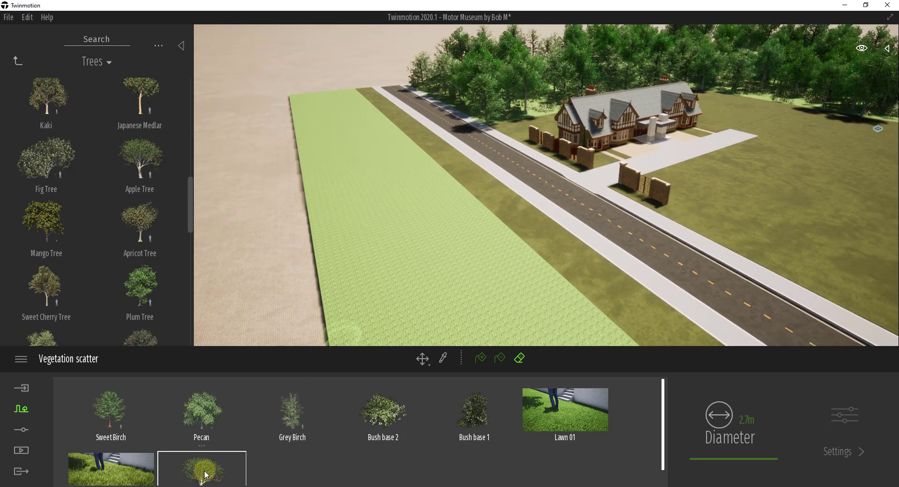
left_click(481, 358)
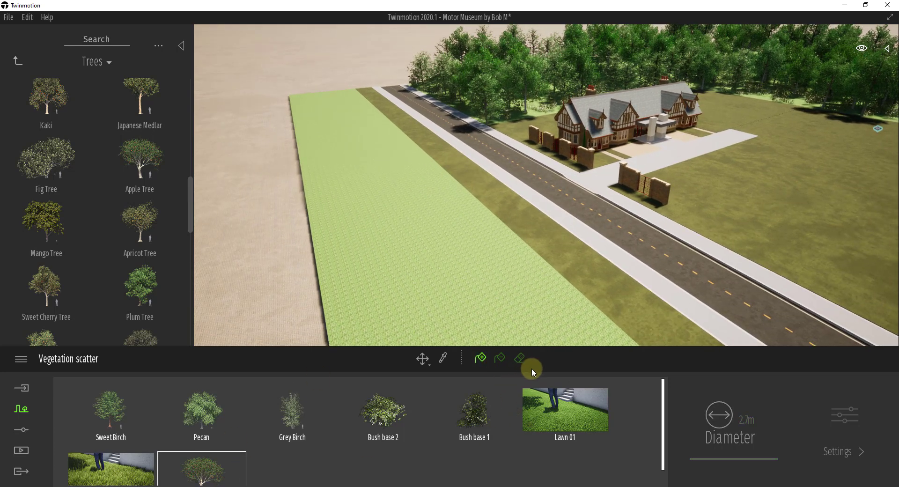
right_click(200, 450)
left_click(717, 421)
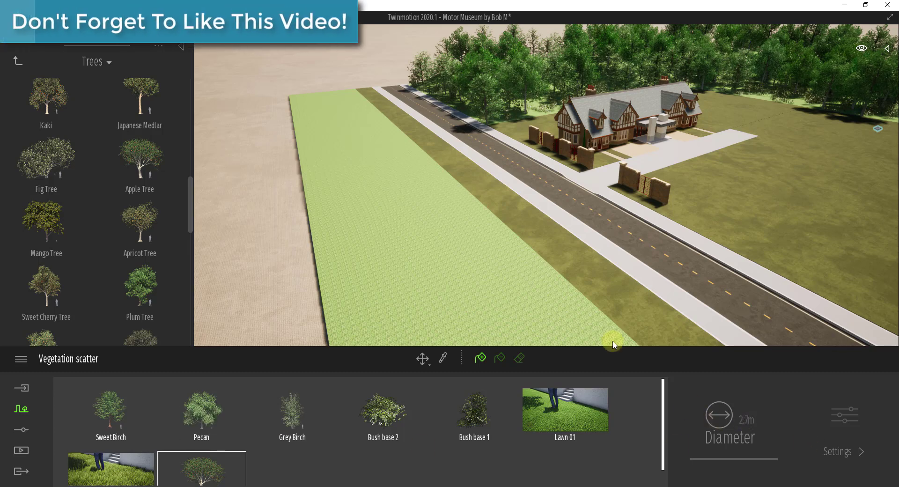
left_click(512, 411)
left_click(534, 411)
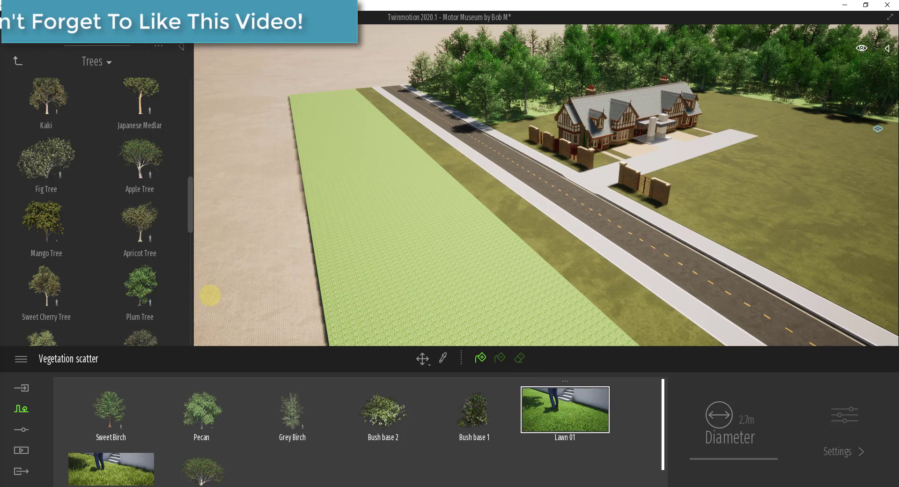
Add Apricot Tree from the Trees category to the Vegetation scatter list
scroll(131, 250, "down", 1)
left_click_drag(271, 462, 287, 467)
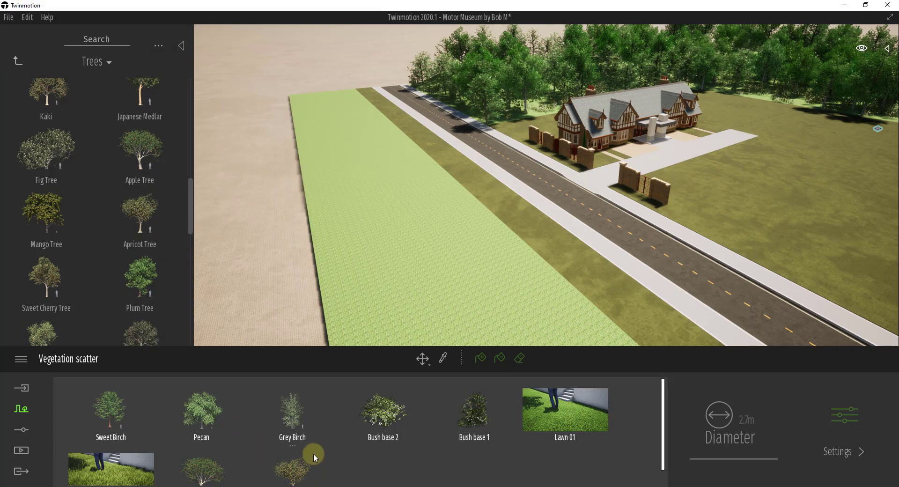
scroll(309, 451, "down", 1)
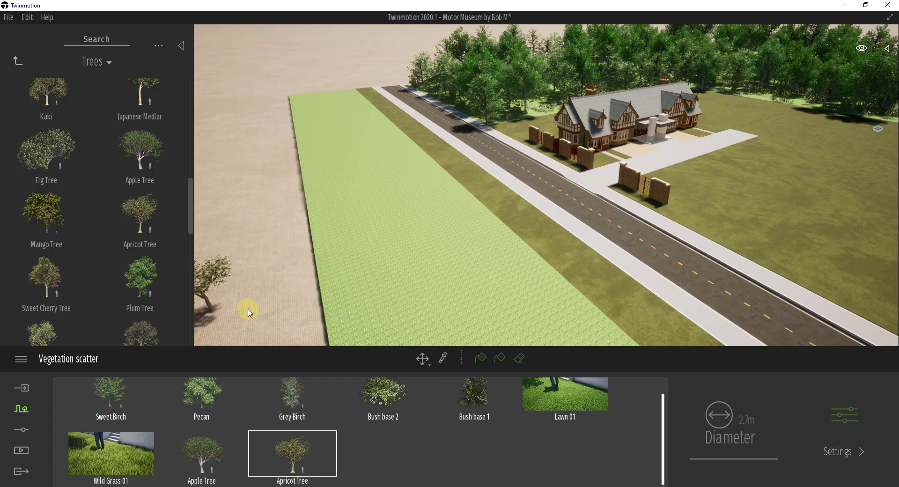
mouse_move(139, 212)
left_click_drag(139, 213, 388, 454)
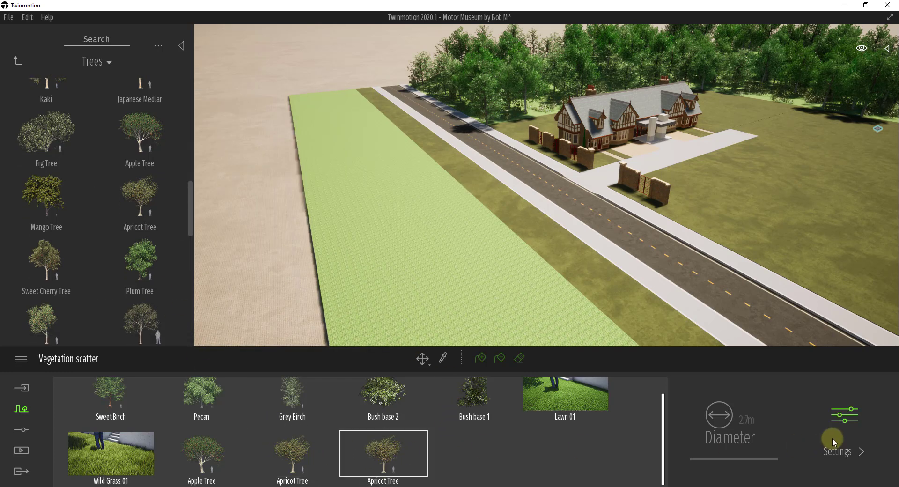
Set the age of the newly added Apricot Tree entry to 21%
left_click(844, 419)
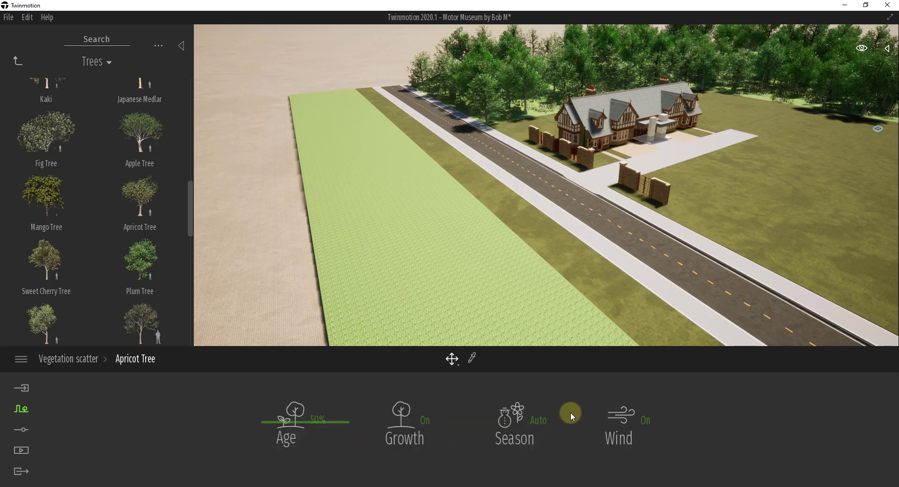
right_click_drag(518, 186, 579, 186)
left_click(333, 416)
left_click(286, 423)
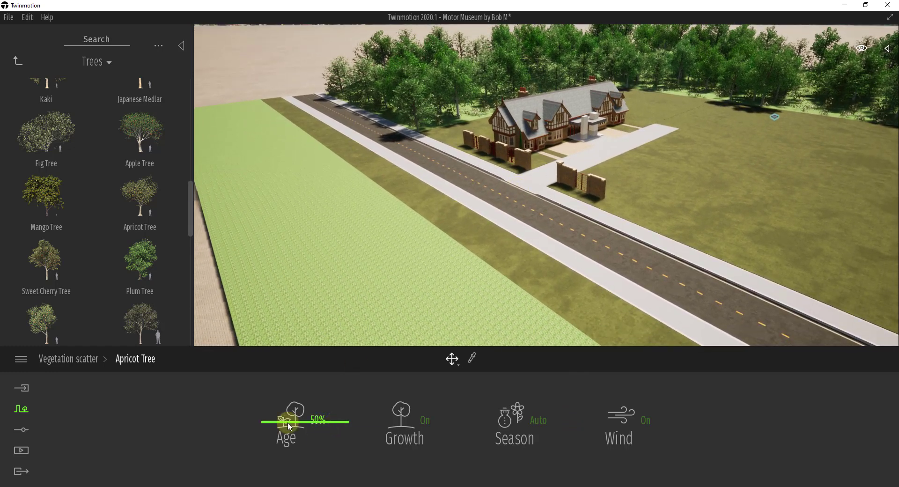
left_click_drag(282, 426, 279, 445)
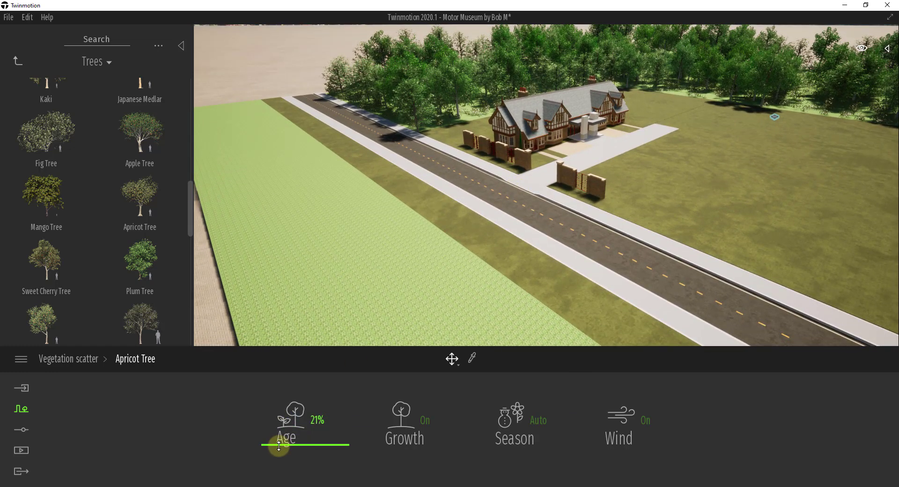
Scatter the young apricot trees along the narrow grass strip across the road from the house
left_click(101, 364)
left_click(489, 412)
left_click(482, 359)
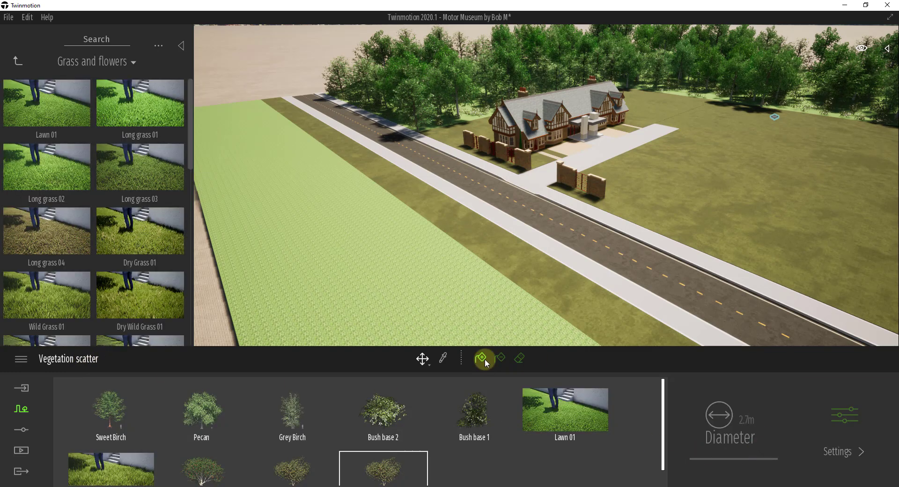
left_click_drag(487, 241, 535, 262)
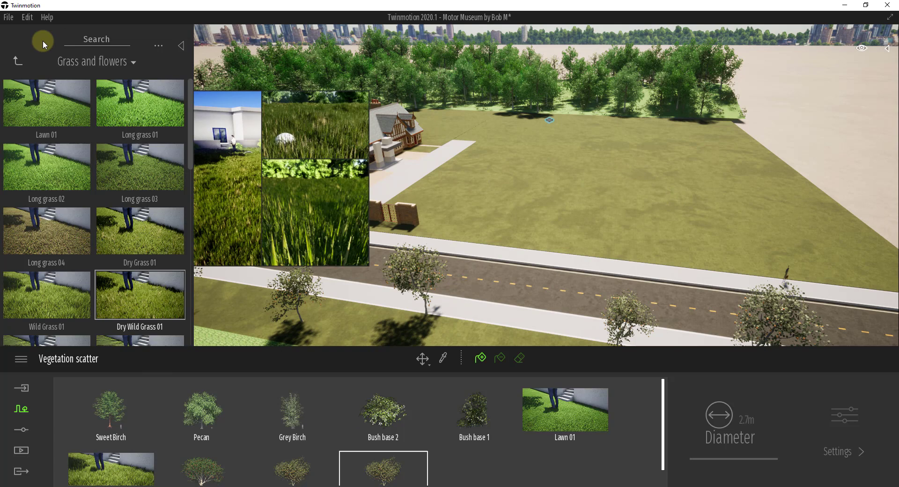
Add Lawson's Falsecypress from the Trees category to the Vegetation scatter list and set its age to 100%
left_click(18, 60)
left_click(127, 92)
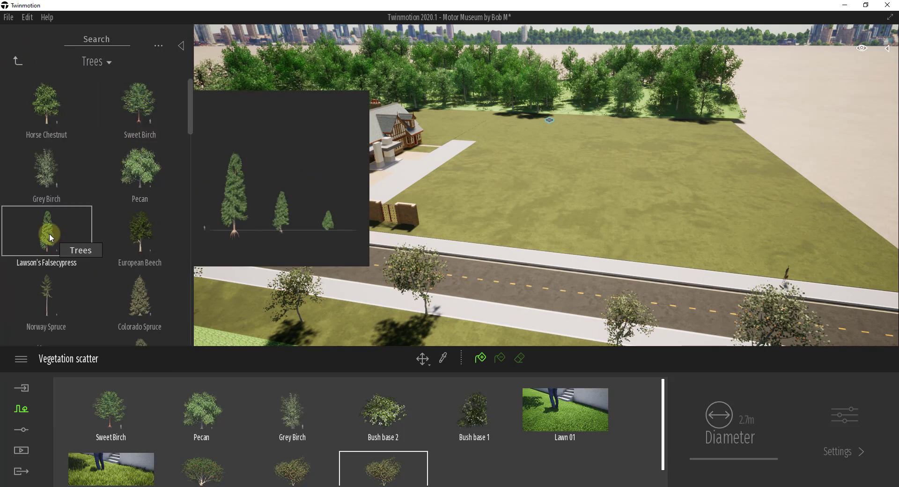
left_click_drag(42, 239, 482, 469)
left_click(479, 469)
left_click(879, 424)
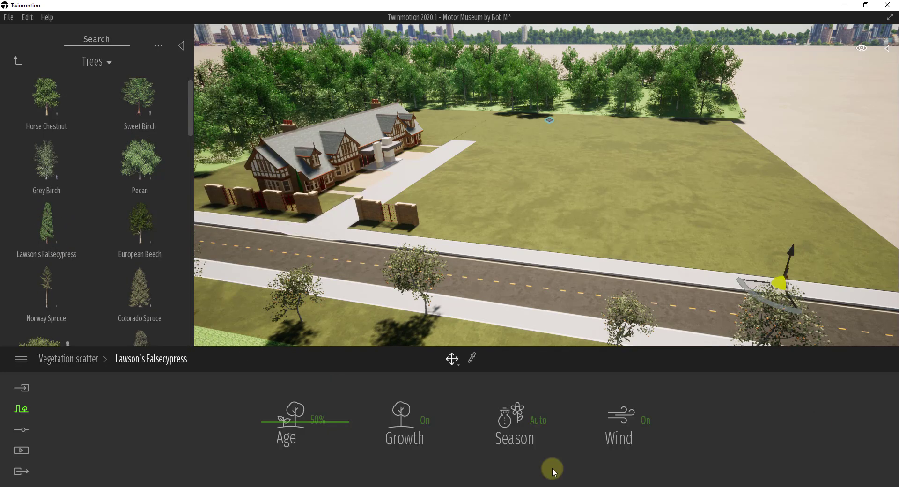
left_click_drag(292, 424, 301, 371)
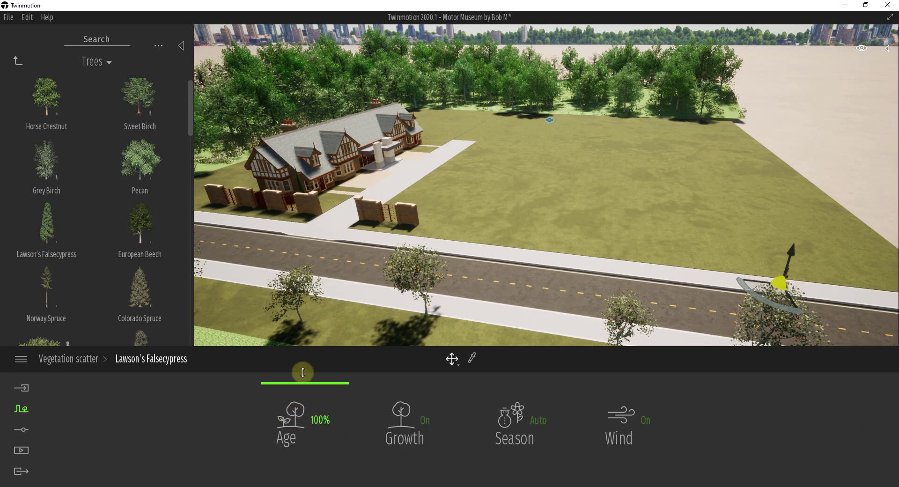
Scatter full-grown Lawson's Falsecypress trees over the large lawn beside the house
left_click(66, 358)
left_click(479, 358)
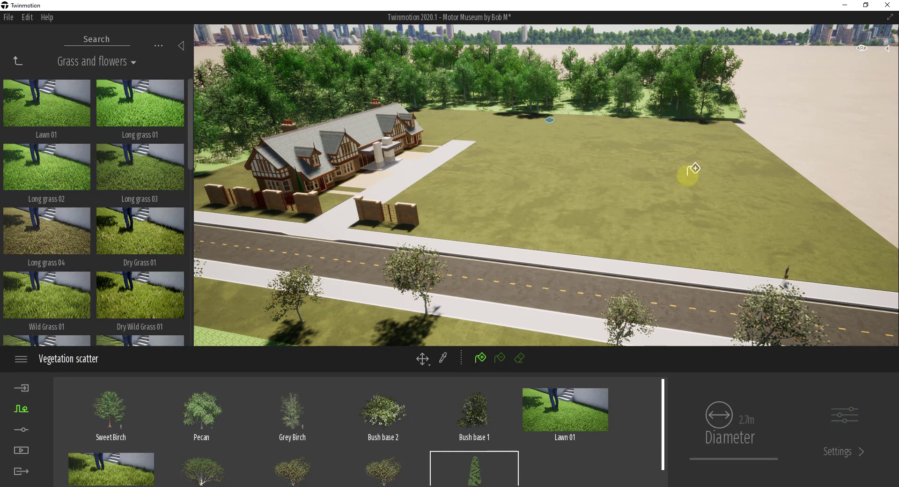
left_click(690, 176)
right_click_drag(598, 213, 587, 218)
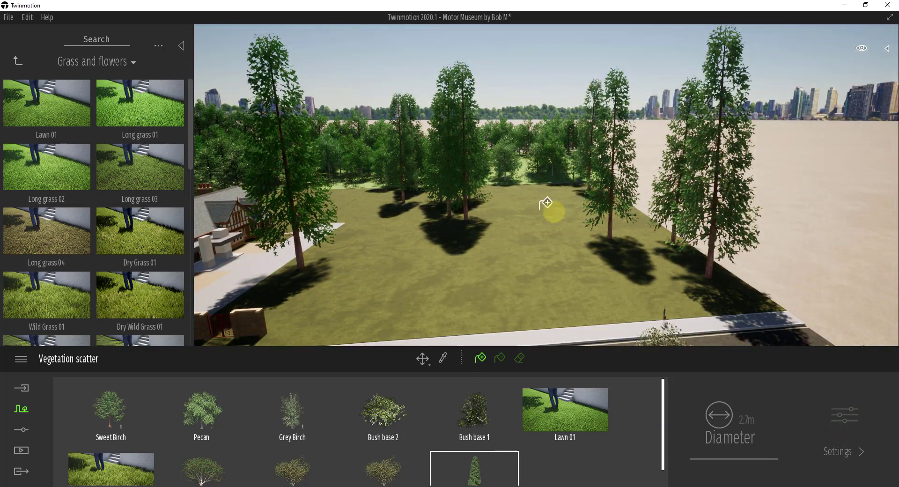
right_click_drag(555, 212, 553, 212)
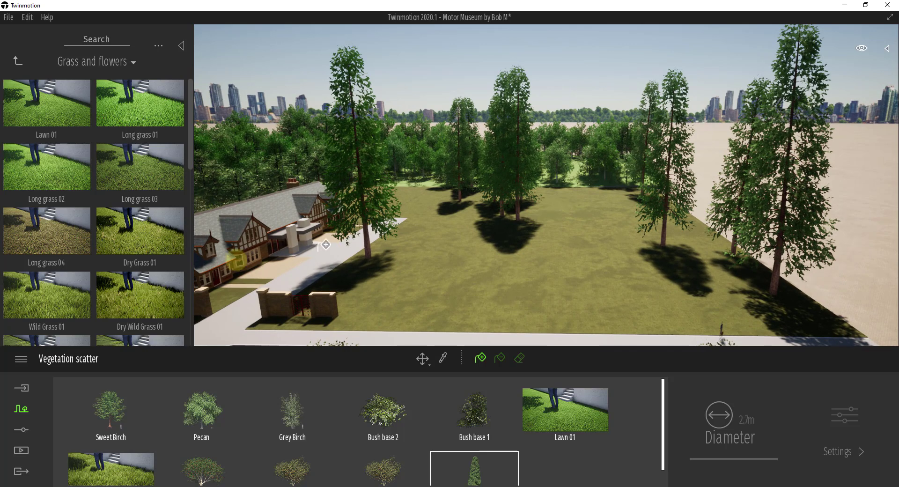
Set the global vegetation growth to 0.52 in the scene's weather settings
left_click(27, 429)
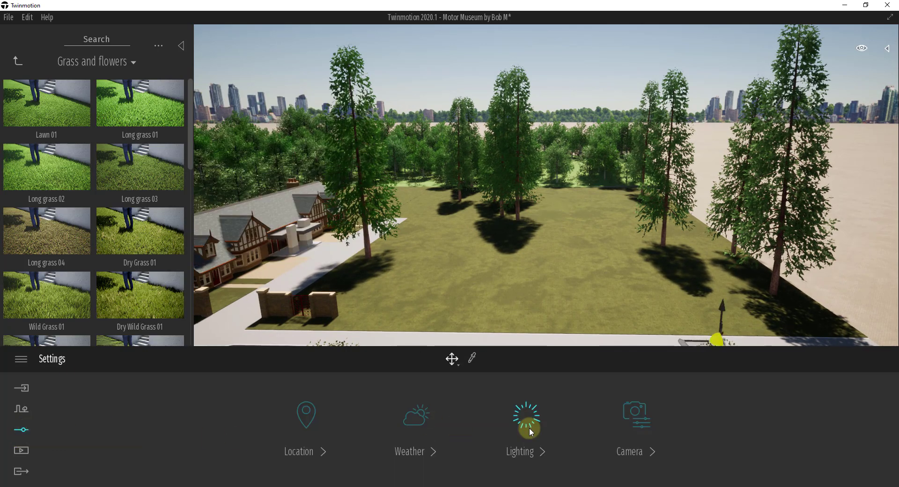
left_click(416, 431)
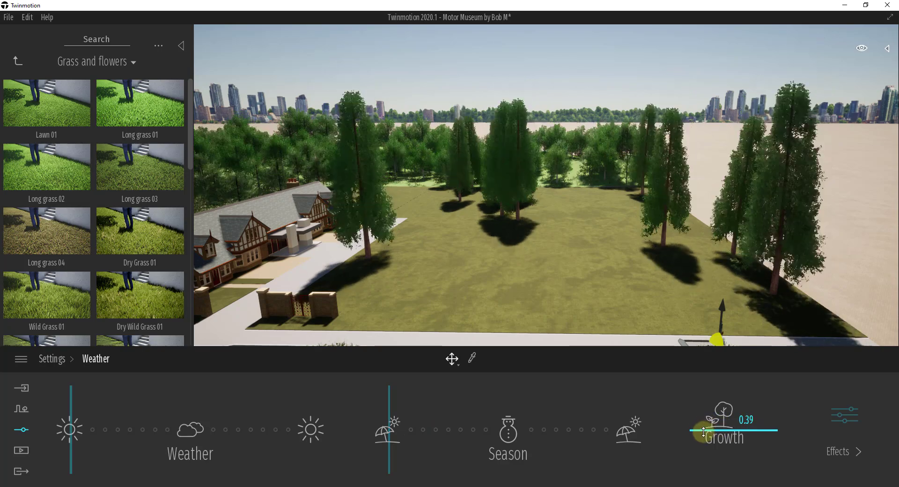
left_click_drag(709, 426, 701, 435)
right_click_drag(523, 341, 484, 330)
left_click_drag(720, 442, 723, 418)
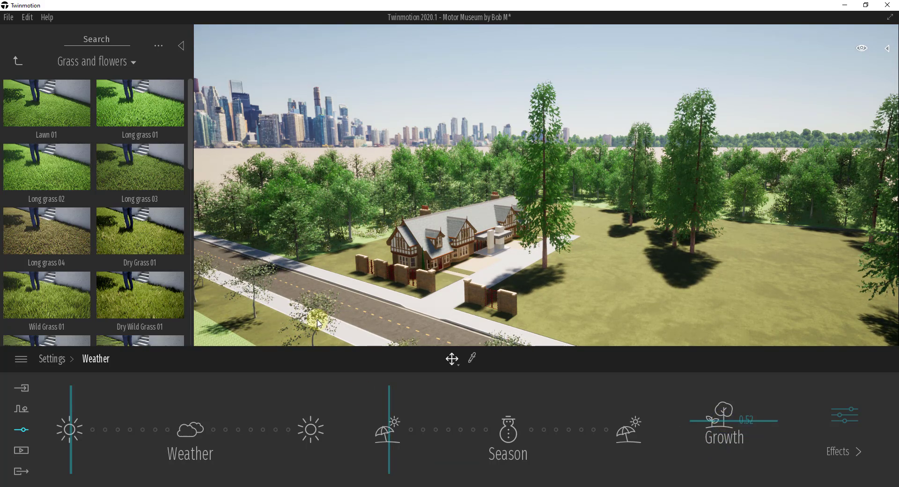
left_click_drag(543, 277, 686, 403)
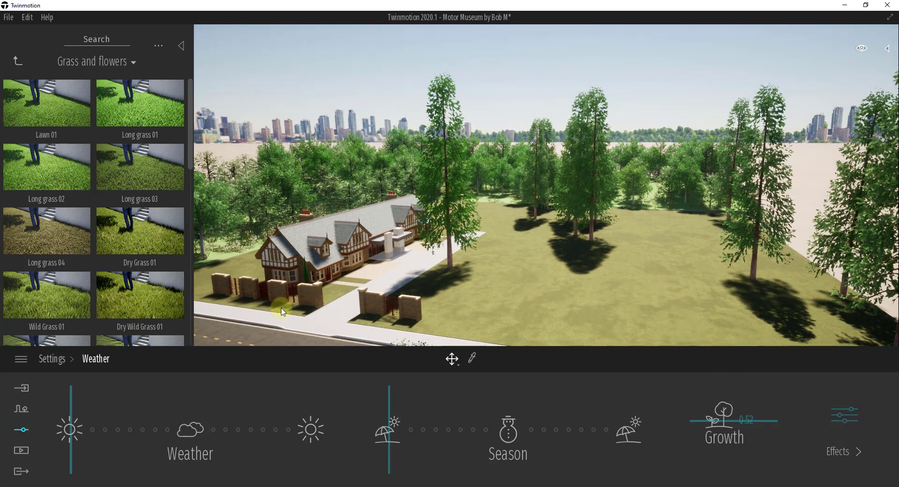
Erase the Lawson's Falsecypress trees from the large lawn with the 2.7 m Vegetation scatter eraser
left_click(16, 414)
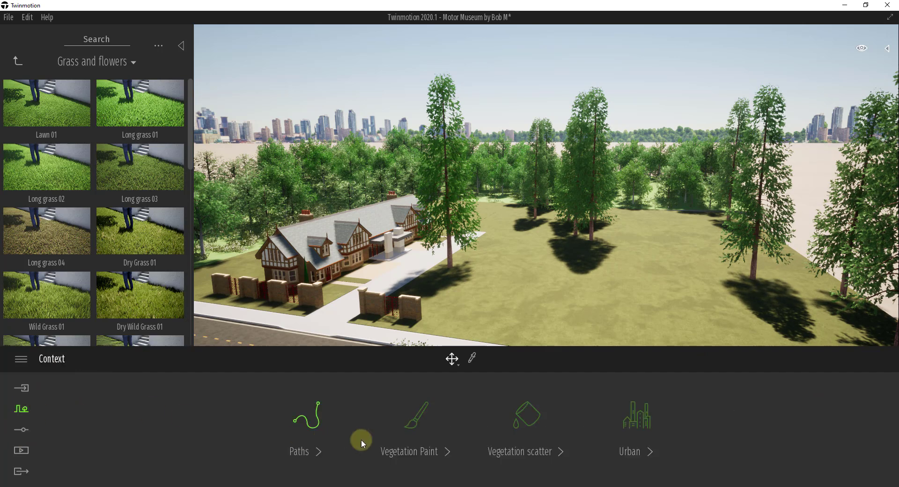
left_click(537, 412)
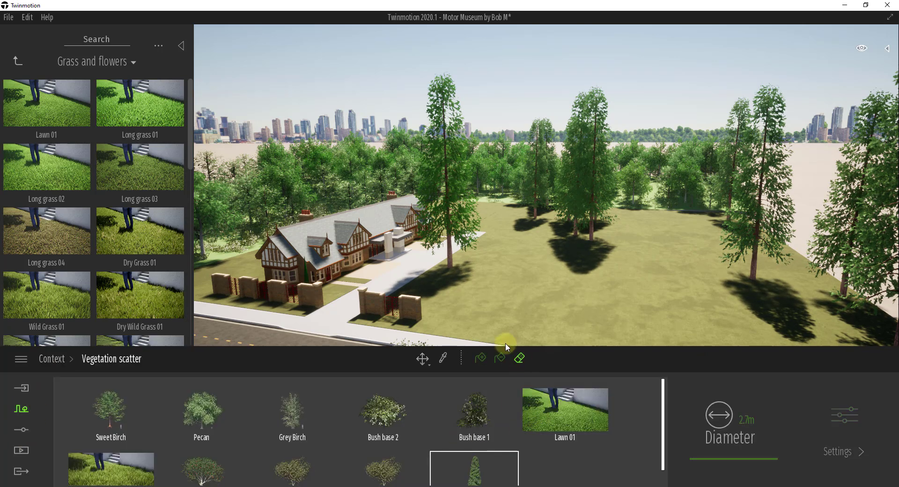
left_click(453, 269)
left_click(537, 223)
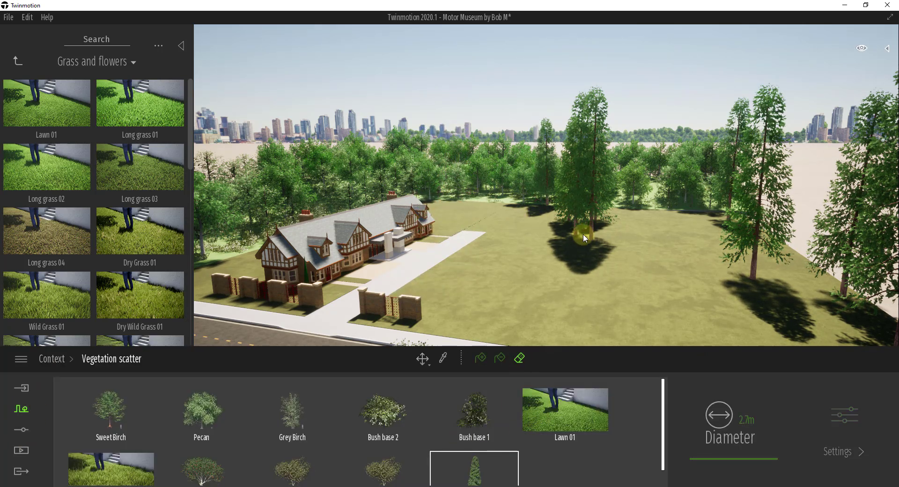
left_click(583, 234)
left_click(598, 241)
left_click(570, 220)
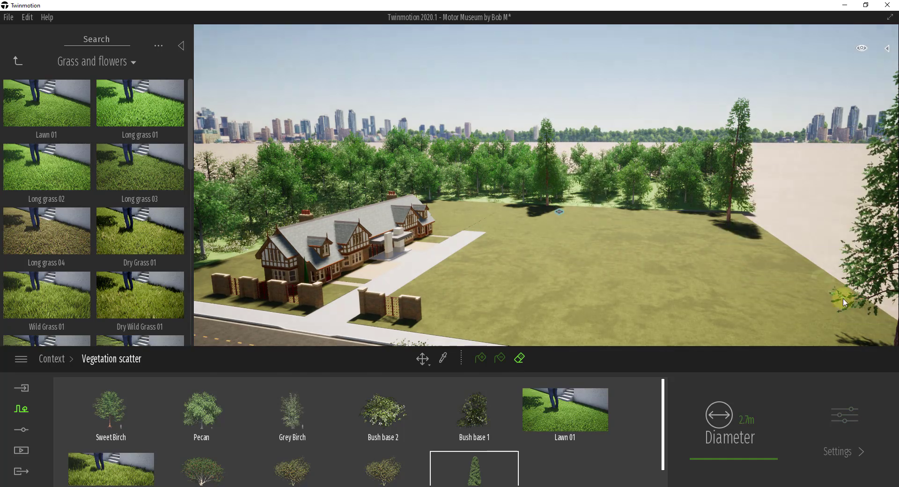
left_click(729, 220)
left_click(753, 278)
mouse_move(753, 280)
right_mouse_down()
mouse_move(742, 280)
mouse_move(756, 276)
right_mouse_up()
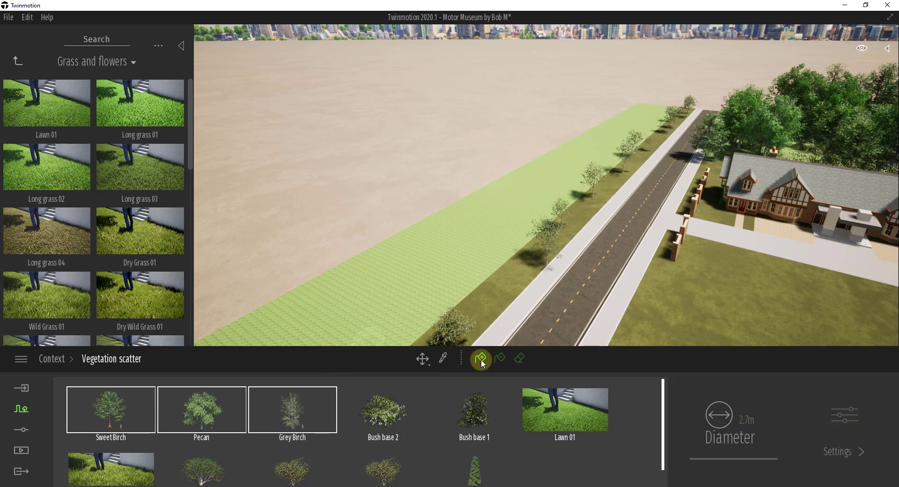
Scatter Sweet Birch, Pecan and Grey Birch together over the wide green field across the road
mouse_move(537, 177)
left_mouse_down()
mouse_move(487, 208)
mouse_move(457, 256)
left_mouse_up()
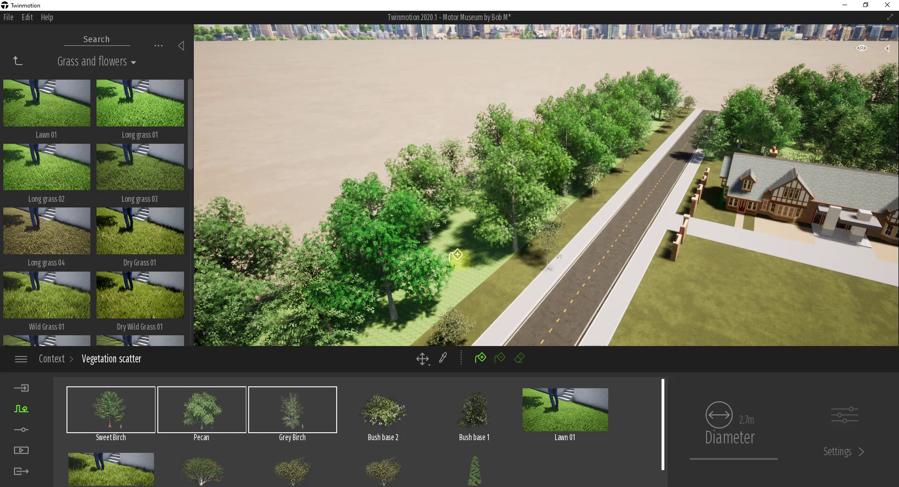
mouse_move(456, 255)
right_mouse_down()
mouse_move(446, 256)
mouse_move(456, 256)
right_mouse_up()
key("w")
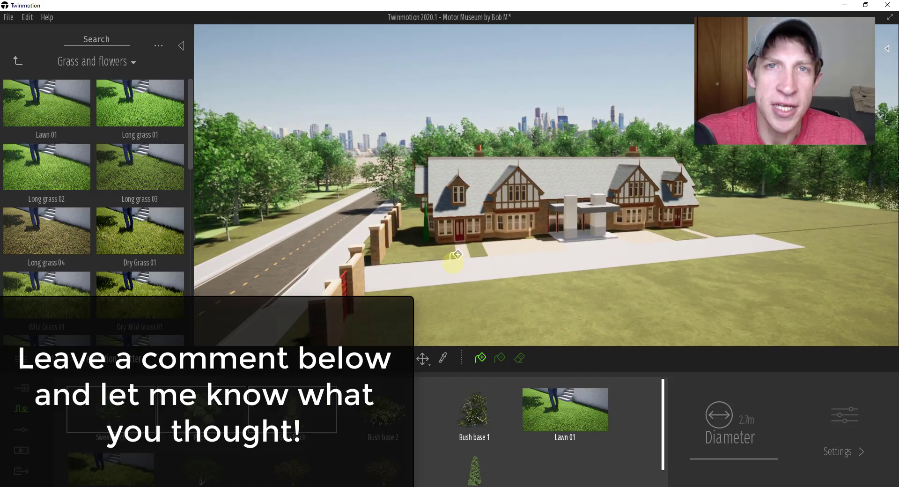